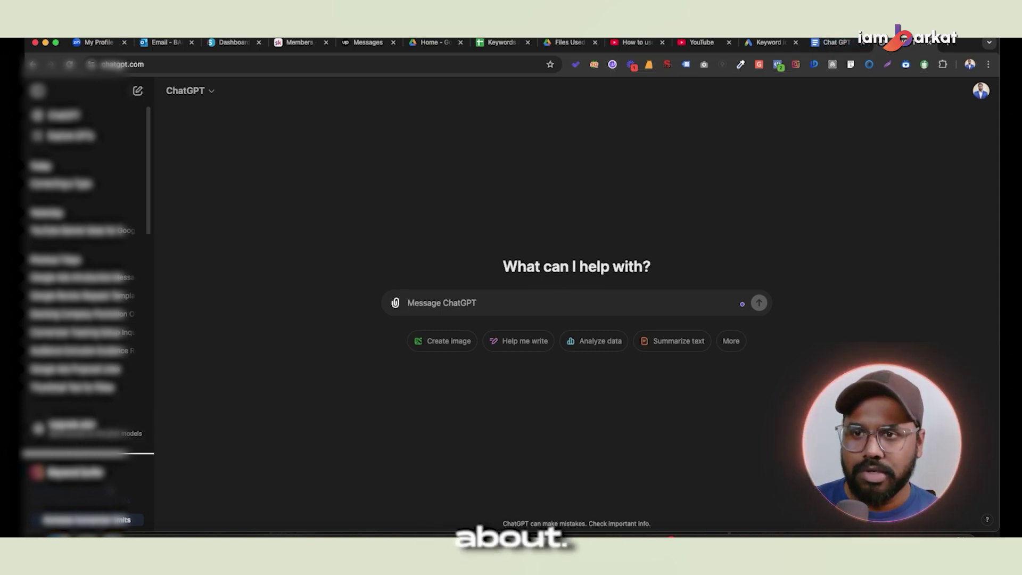
- Switch to the Google Docs prompt document and look through its headline prompts for Google Ads
click(837, 43)
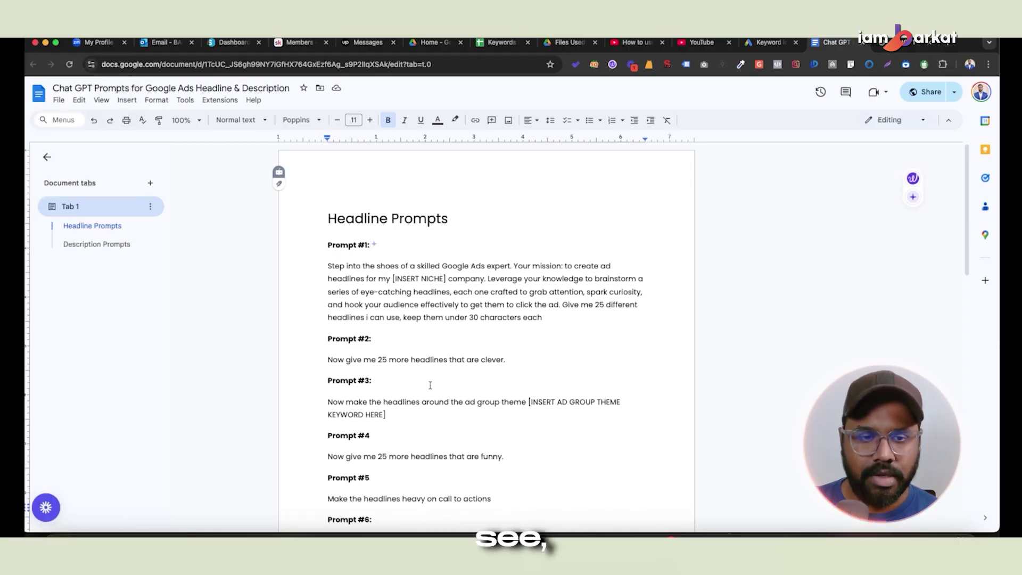
scroll(405, 274, down, 5)
click(92, 225)
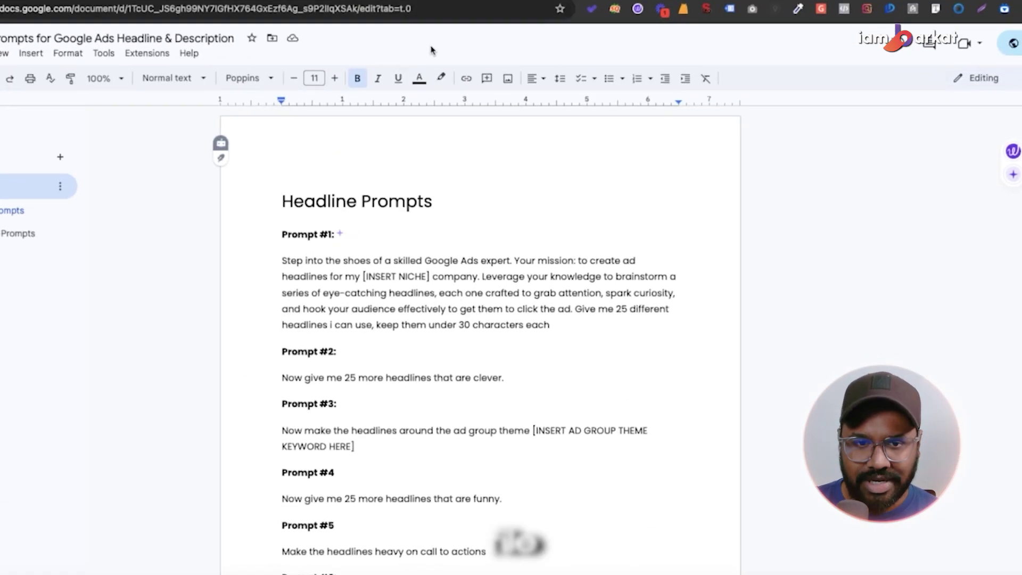
scroll(355, 257, down, 1)
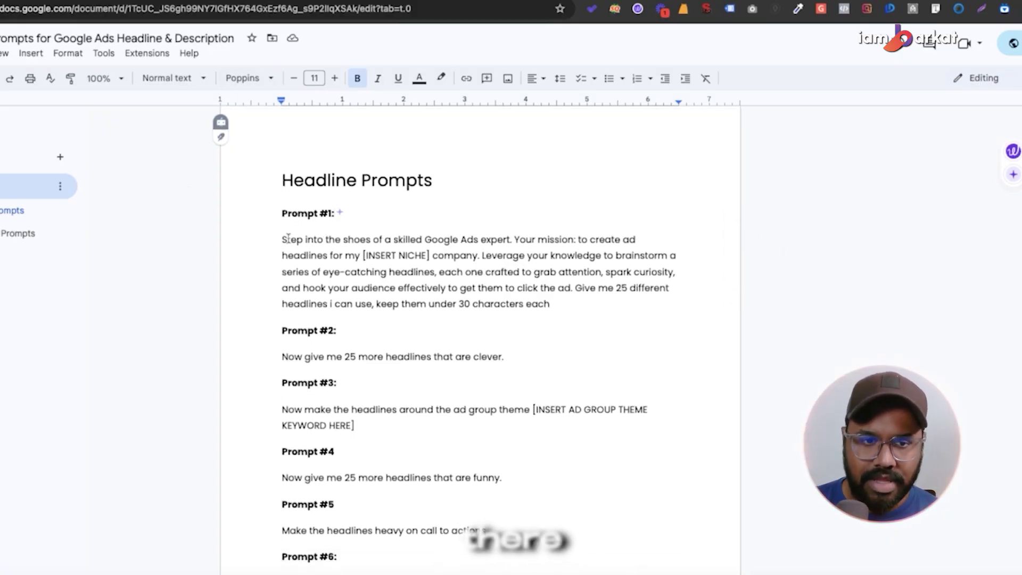
scroll(335, 349, down, 6)
scroll(338, 347, up, 7)
click(323, 294)
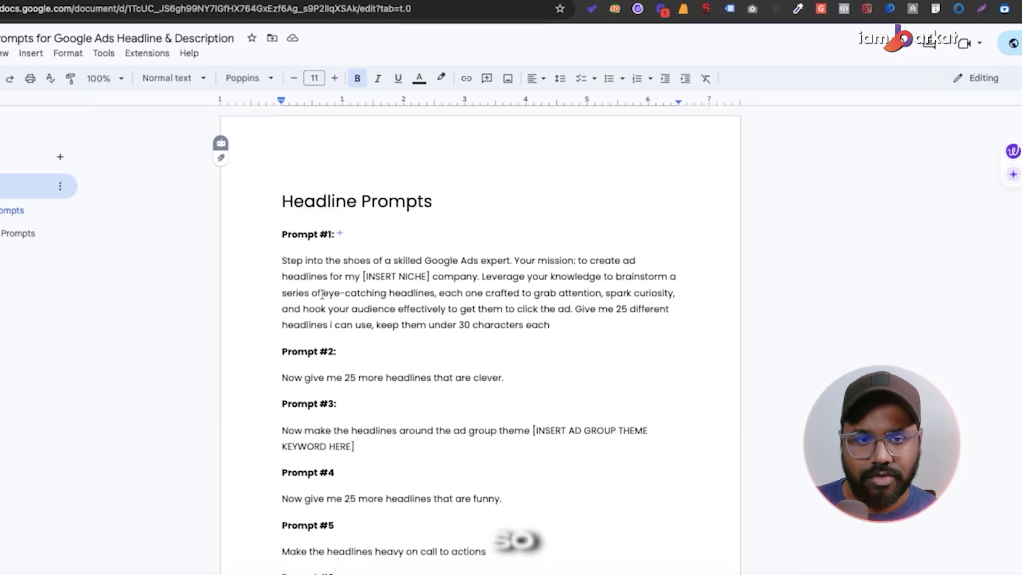
- Copy the full text of headline Prompt #1 from the document into a new ChatGPT message and read it over
drag(282, 265, 556, 326)
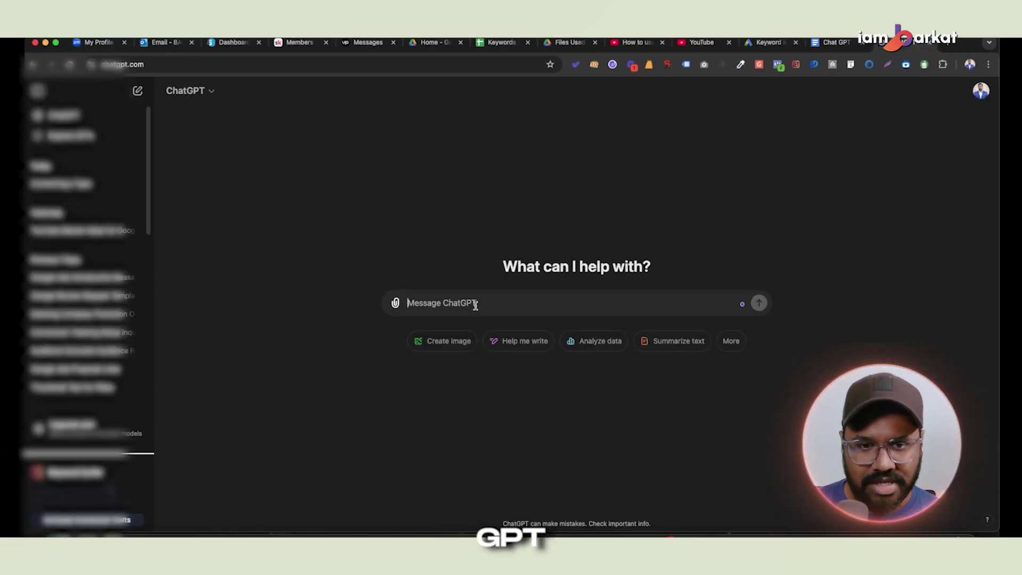
text(Step into the shoes of a skilled Google Ads expert. Your mission: to create ad headlines for my [INSERT NICHE] company. Leverage your knowledge to brainstorm a series of eye-catching headlines, each one crafted to grab attention, spark curiosity, and hook your audience effectively to get them to click the ad. Give me 25 different headlines i can use, keep them under 30 characters each)
drag(406, 274, 566, 317)
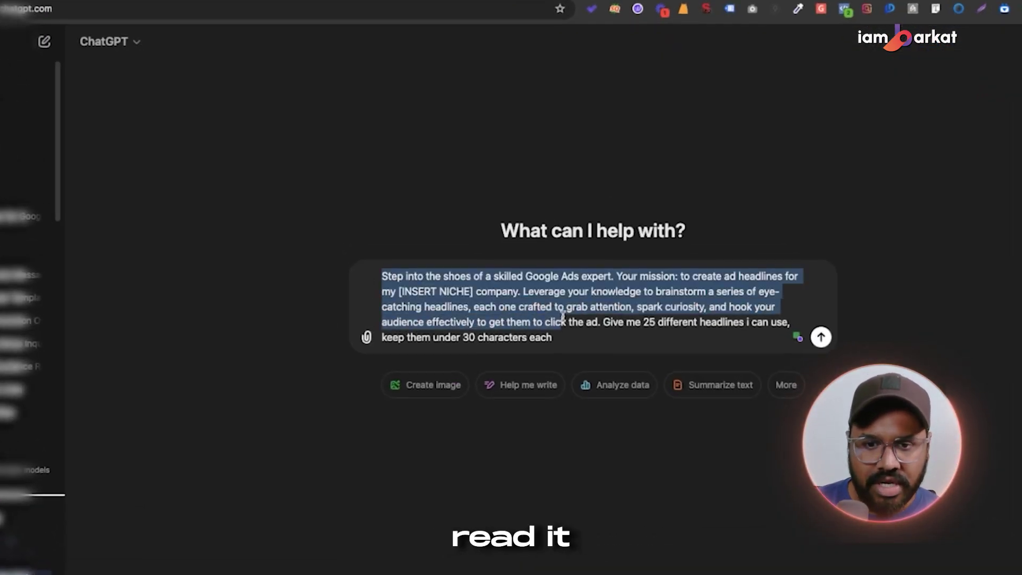
click(595, 335)
- Replace the [INSERT NICHE] placeholder in the message with "plumbing" and send the prompt
drag(399, 291, 481, 302)
key(BackSpace)
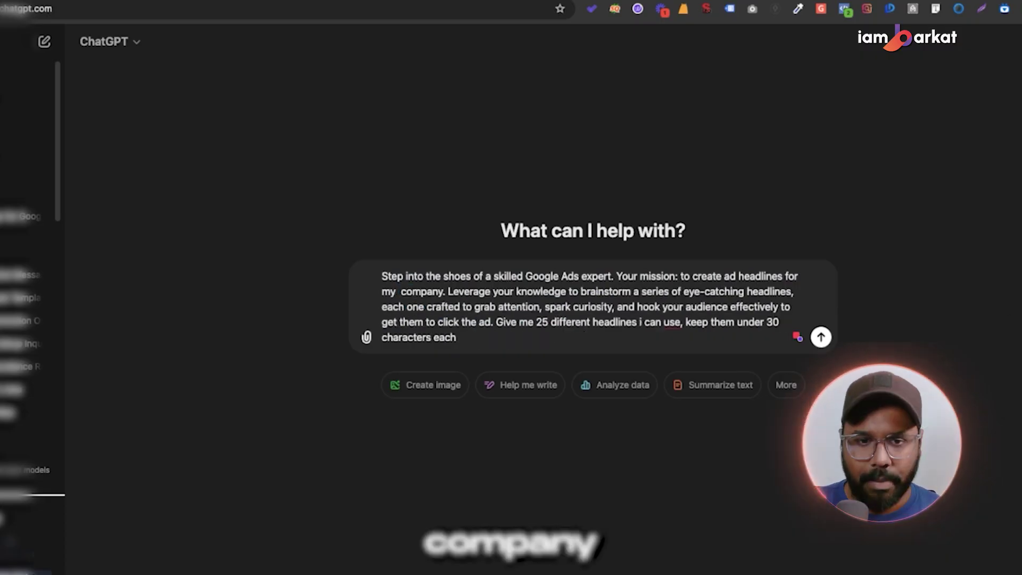
text(plumbing)
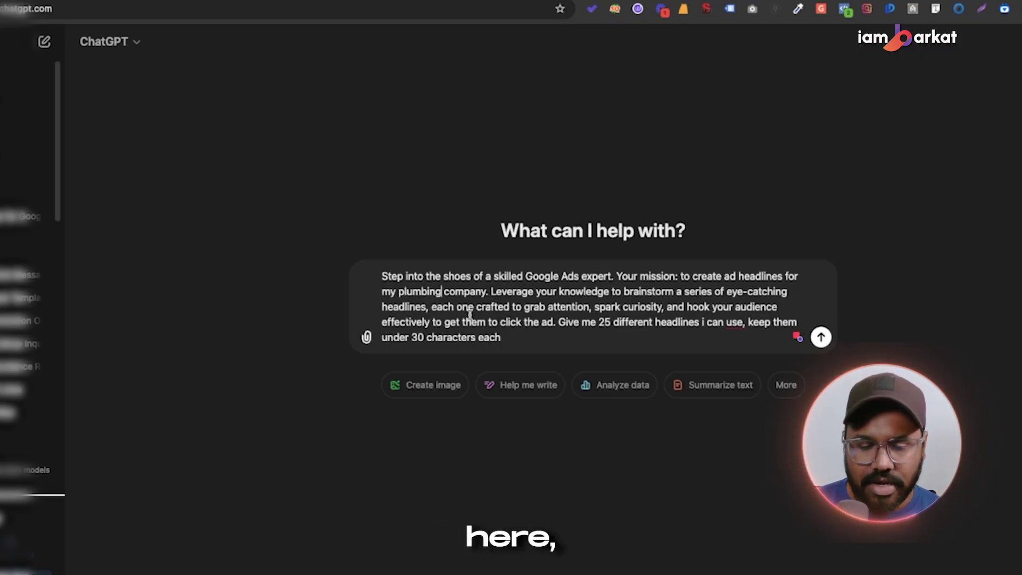
click(521, 342)
key(Return)
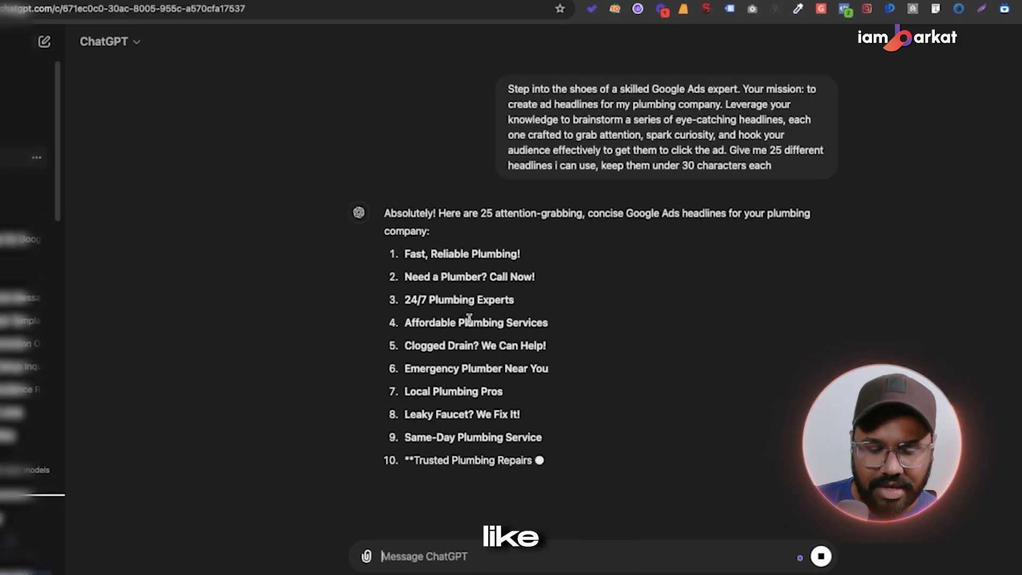
- Review the generated plumbing headlines from start to end, highlighting individual candidates for the ad
scroll(463, 335, down, 3)
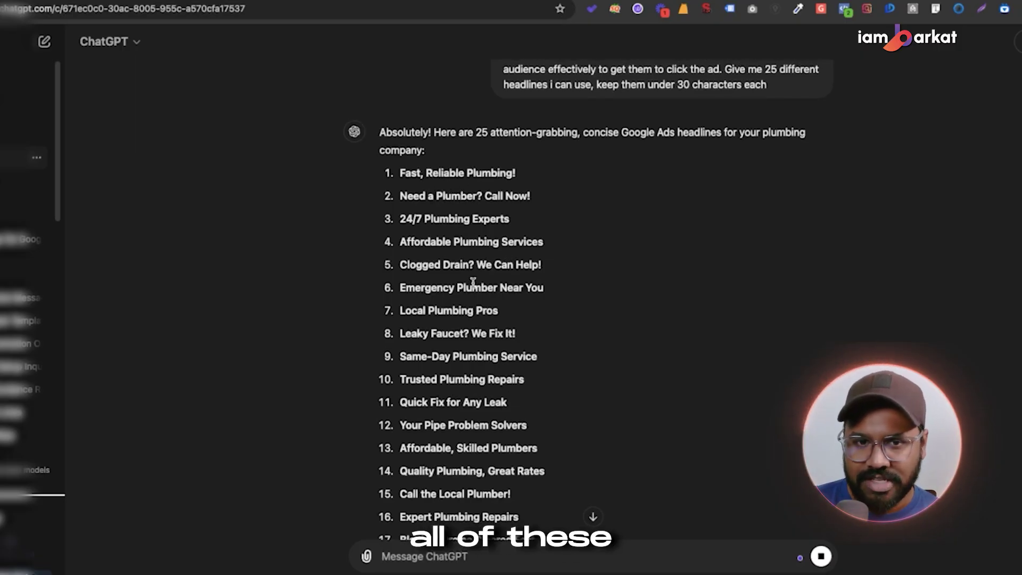
drag(407, 196, 508, 241)
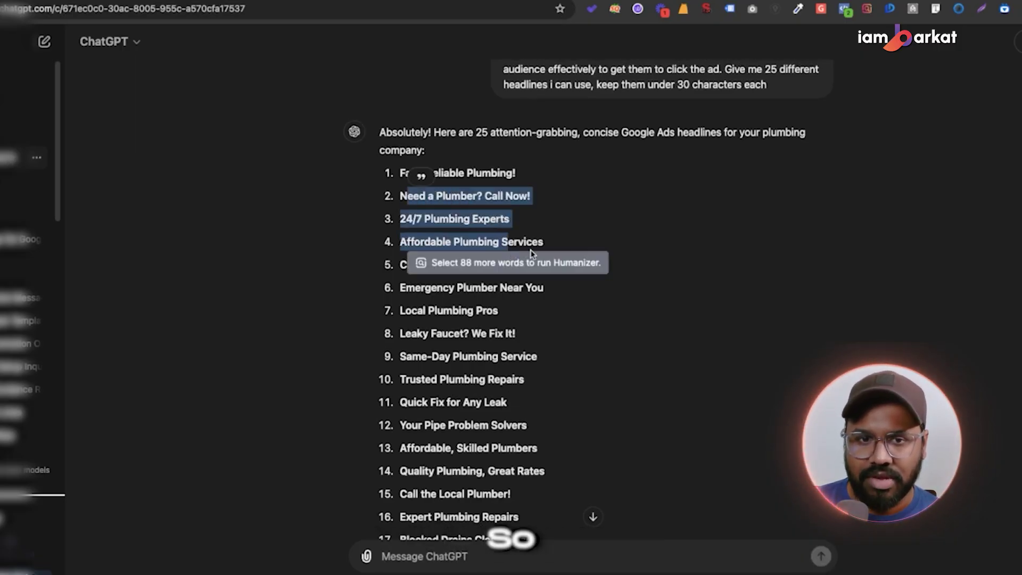
click(410, 197)
triple_click(469, 201)
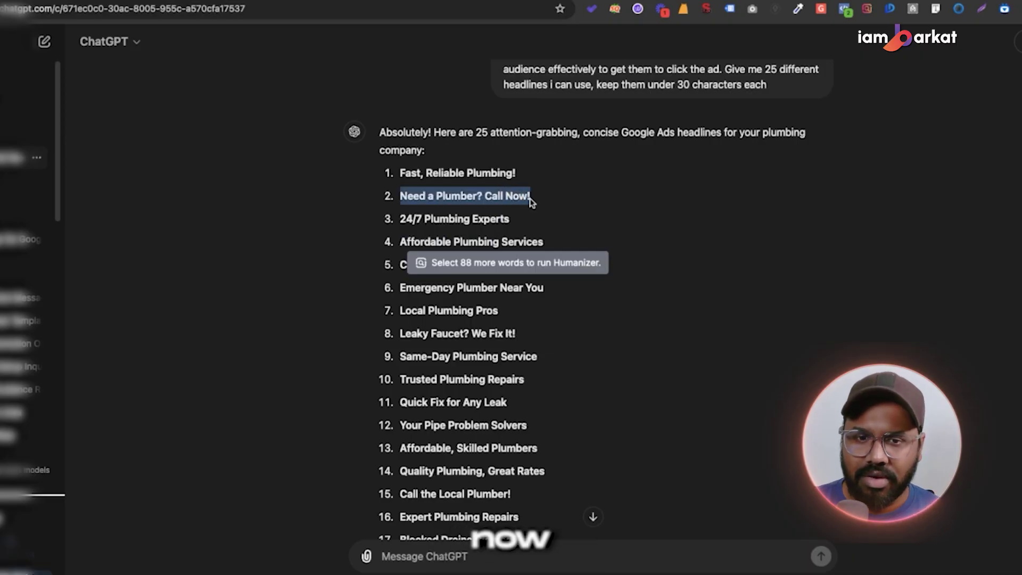
click(487, 192)
scroll(452, 274, down, 1)
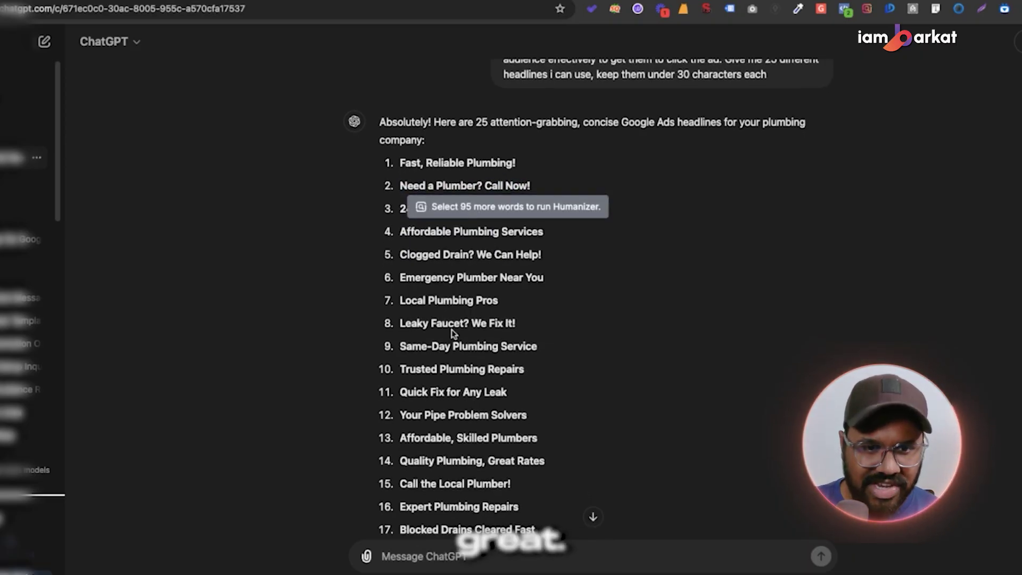
drag(399, 346, 641, 361)
scroll(641, 360, down, 5)
click(434, 322)
drag(401, 319, 516, 320)
click(403, 389)
drag(406, 341, 532, 349)
click(581, 427)
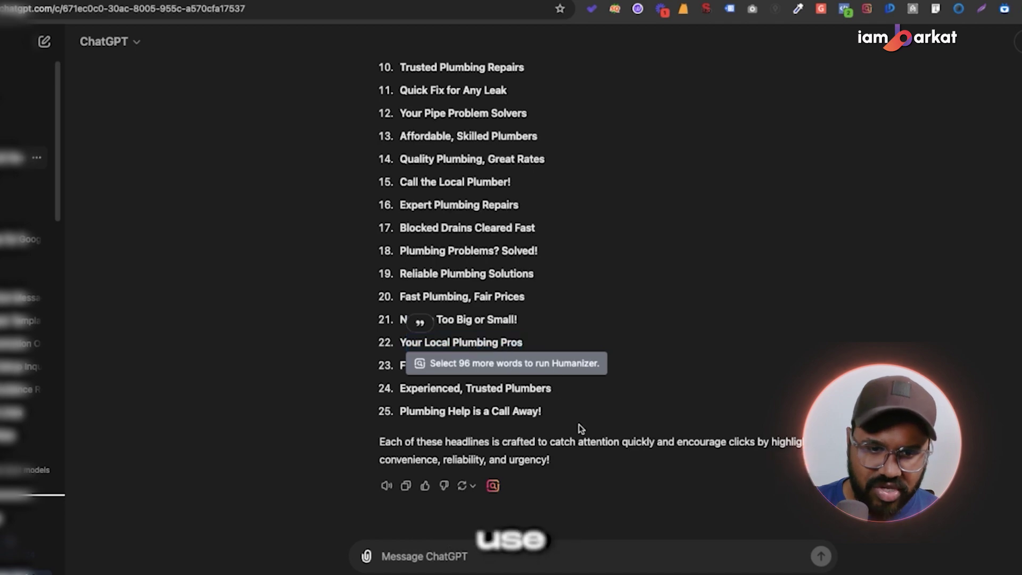
drag(400, 411, 540, 419)
- Copy Prompt #2 from the Google Docs document into the ChatGPT conversation and send it to request 25 more clever headlines
click(798, 342)
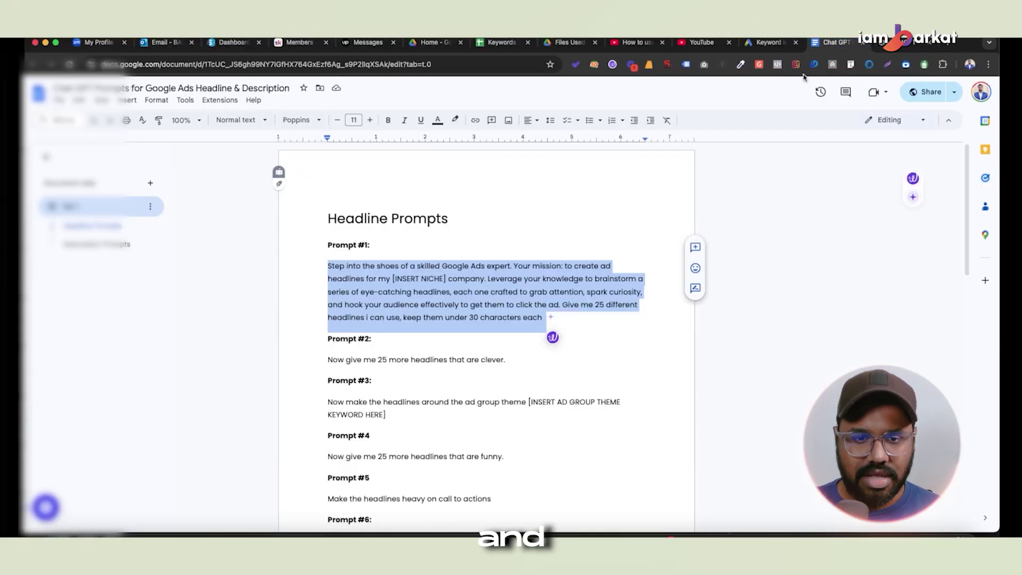
click(397, 360)
drag(328, 358, 512, 368)
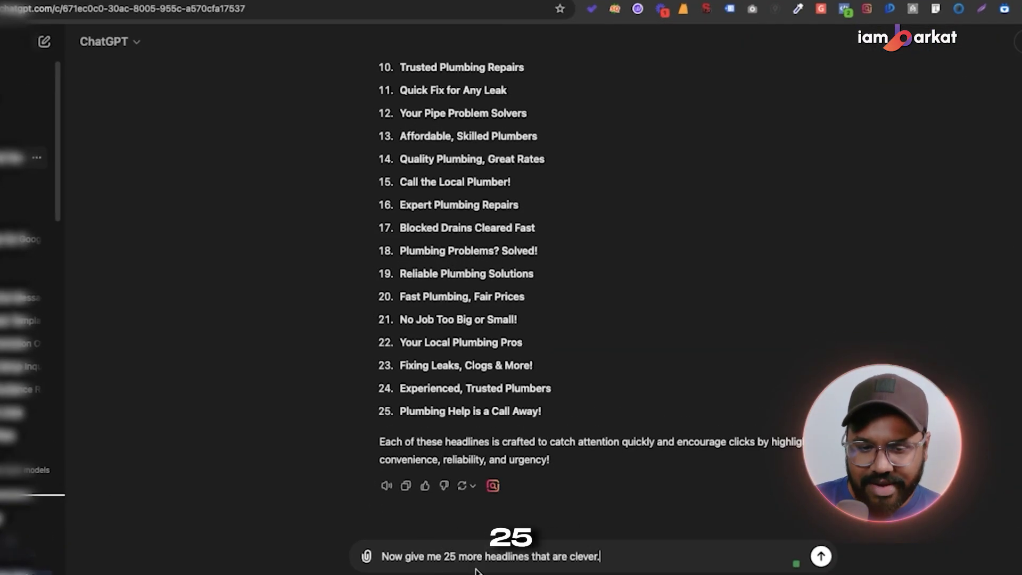
key(Return)
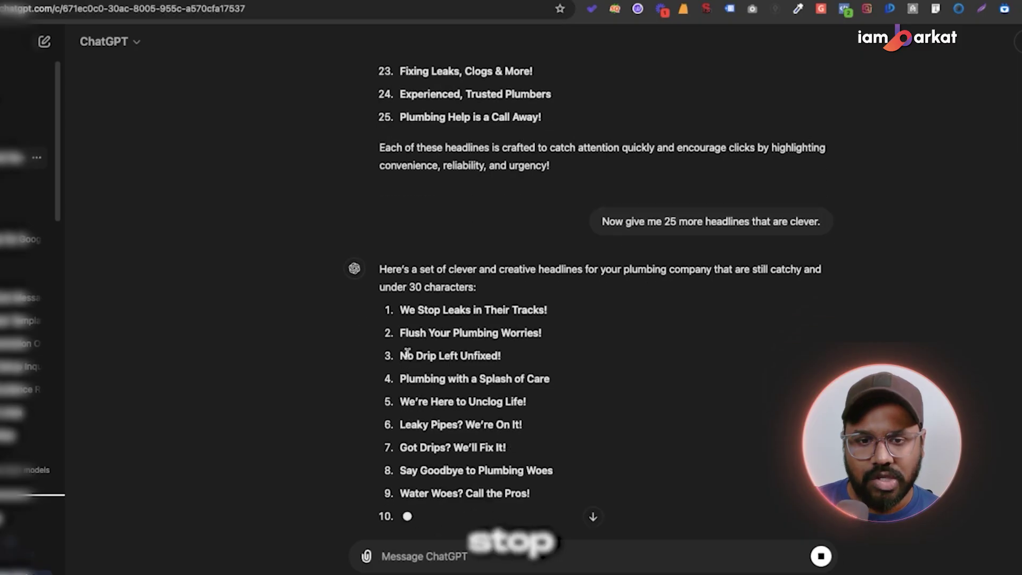
- Read through the whole list of clever plumbing headlines, highlighting the catchiest ones
drag(417, 311, 539, 310)
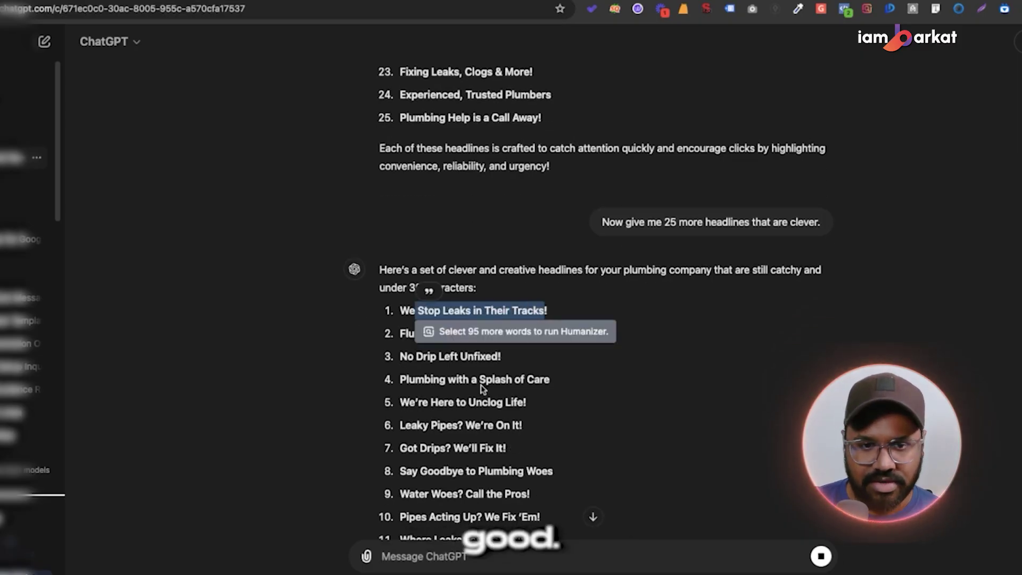
click(428, 357)
drag(403, 333, 567, 338)
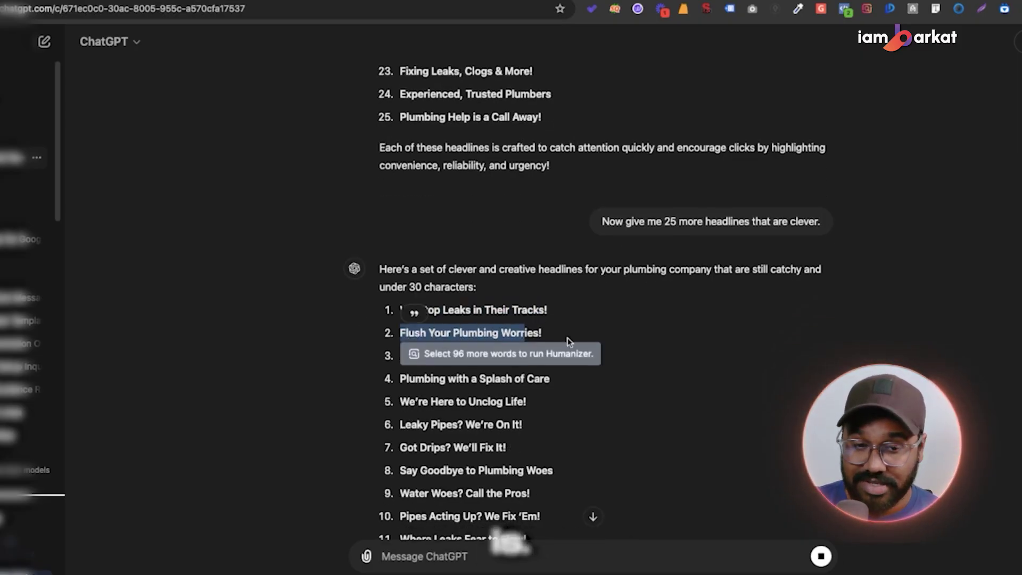
click(290, 425)
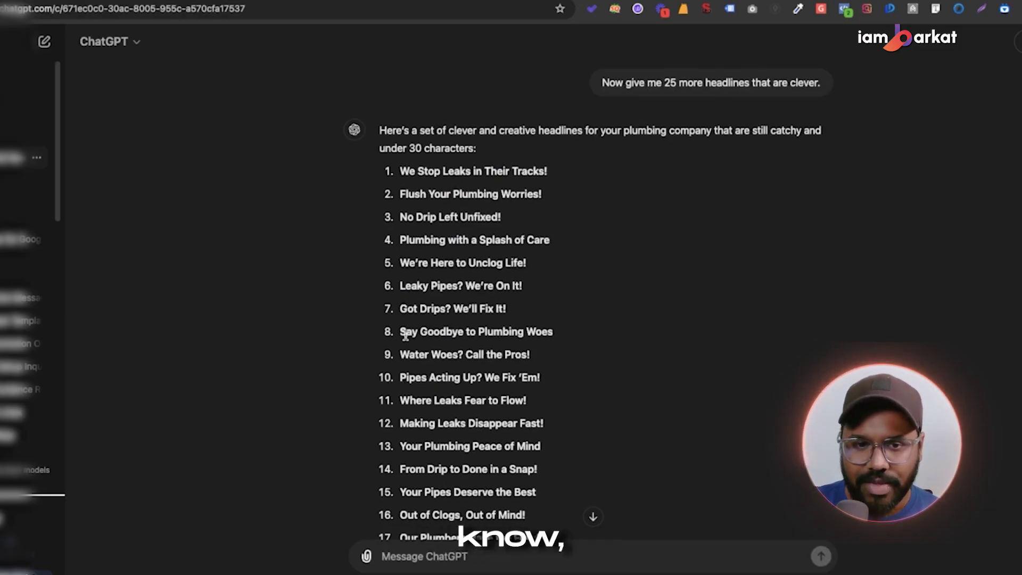
drag(399, 332, 590, 336)
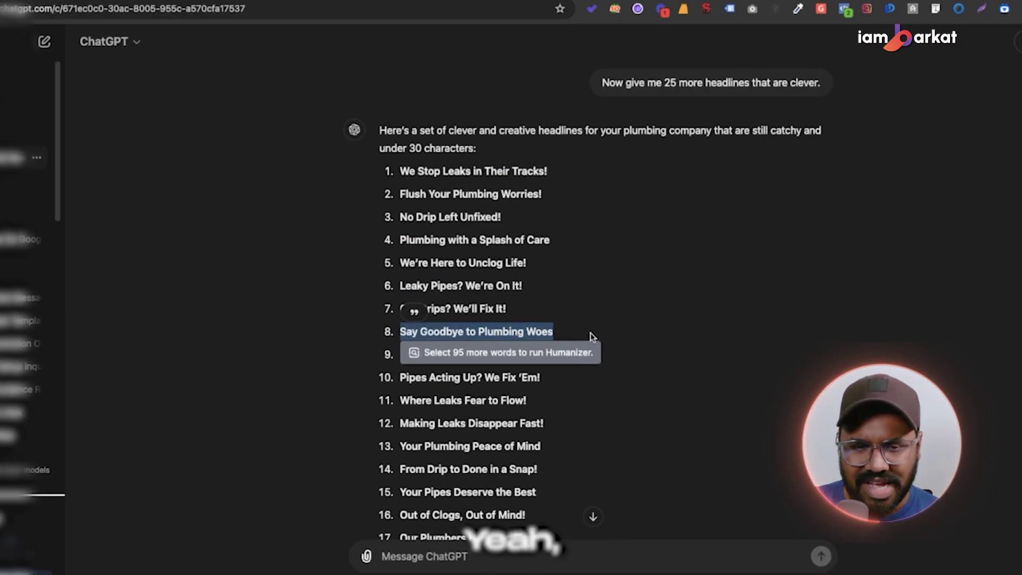
scroll(582, 429, down, 2)
click(495, 348)
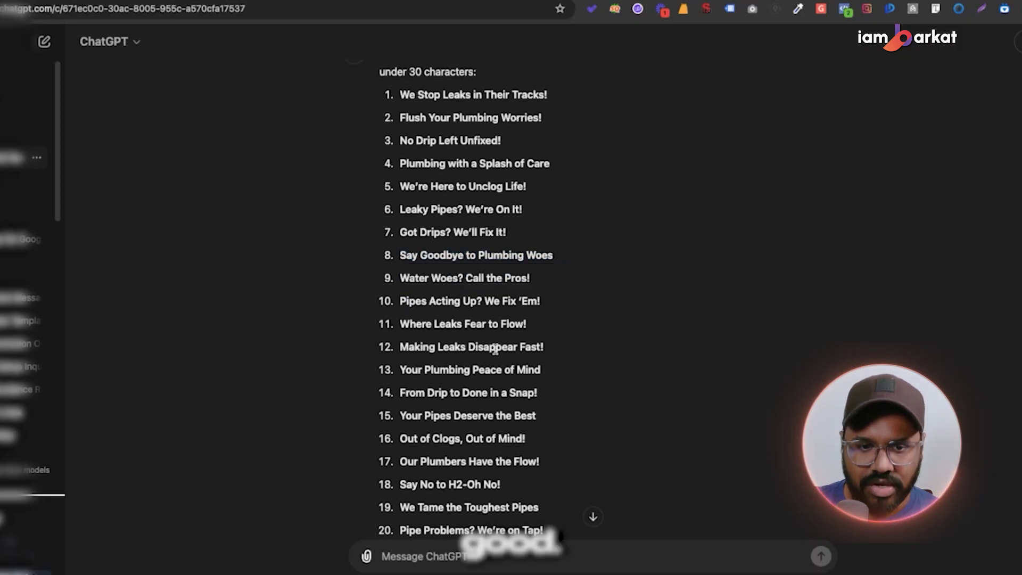
drag(398, 409, 554, 412)
click(635, 409)
scroll(629, 399, down, 5)
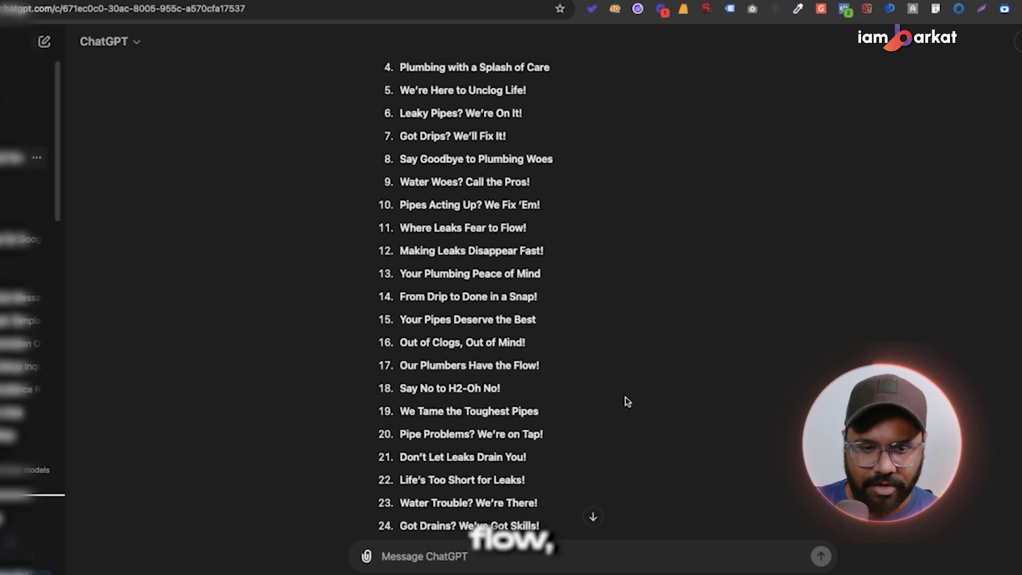
drag(400, 358, 554, 370)
click(554, 370)
drag(401, 404, 517, 406)
click(453, 406)
scroll(426, 394, down, 1)
drag(401, 344, 512, 347)
click(426, 417)
drag(400, 388, 555, 392)
click(615, 378)
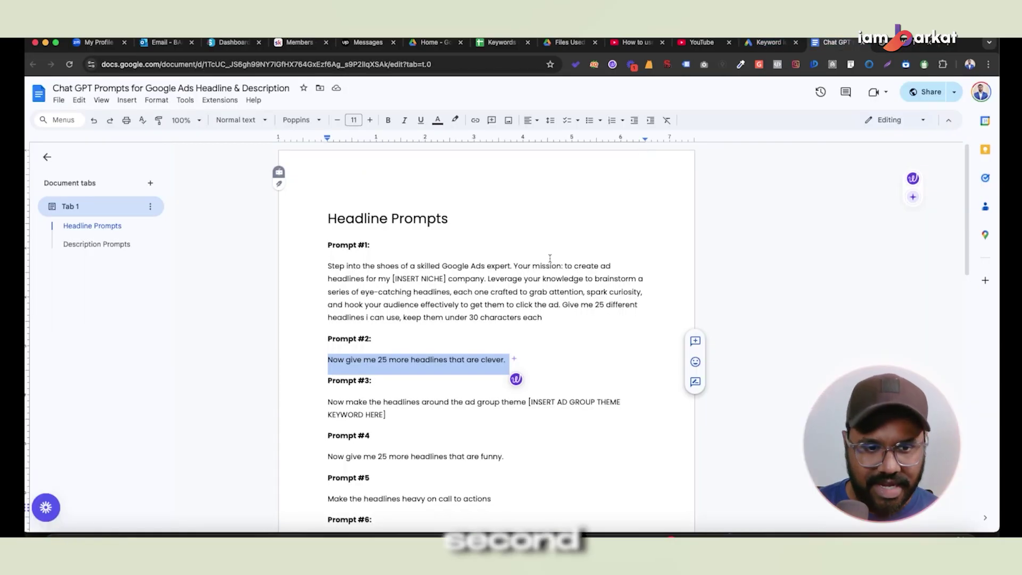
- Copy Prompt #3 from the document into ChatGPT, replace the ad group theme placeholder with "Drain cleaning", and send it
scroll(479, 320, down, 1)
triple_click(393, 394)
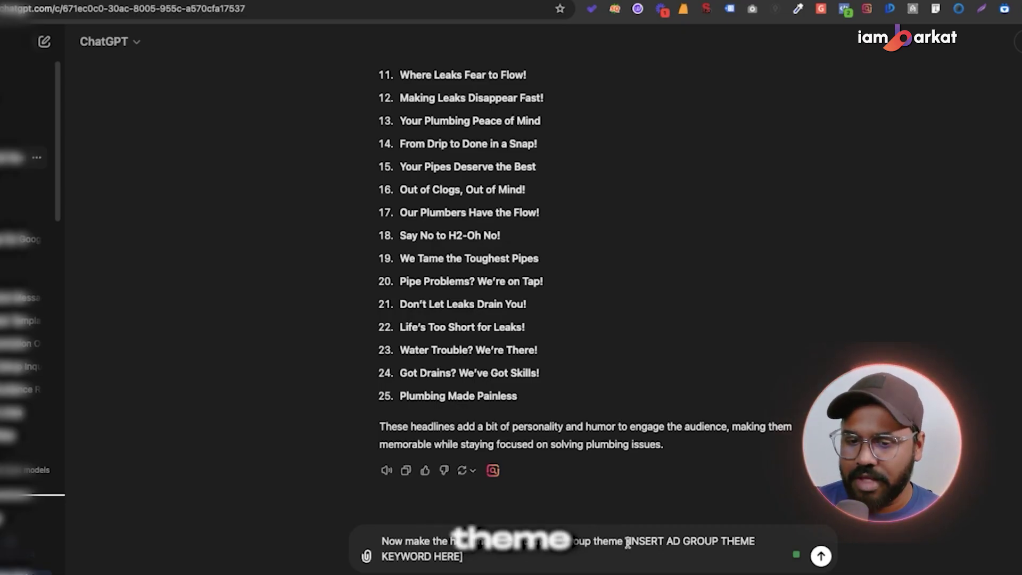
drag(625, 540, 631, 555)
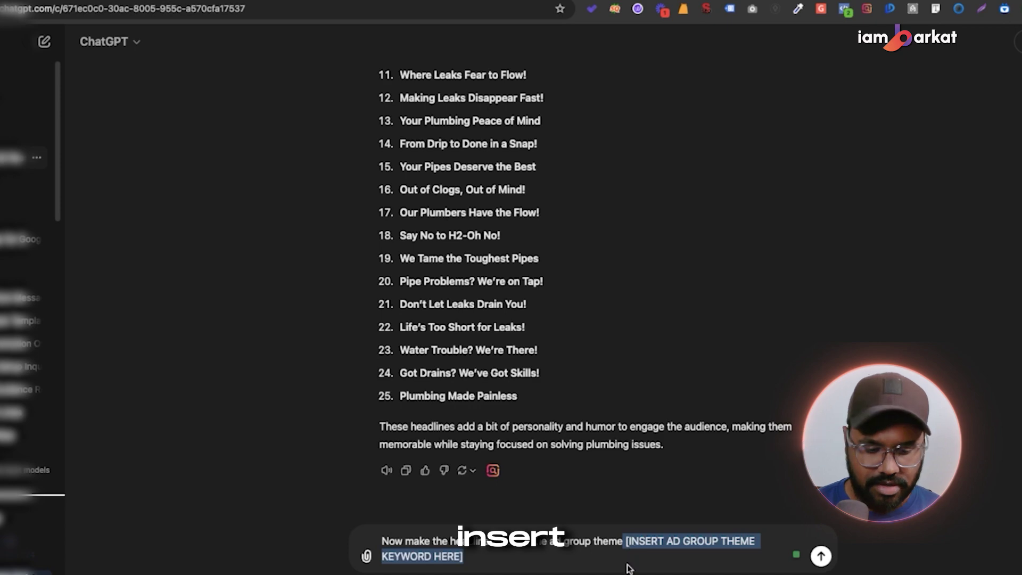
key(BackSpace)
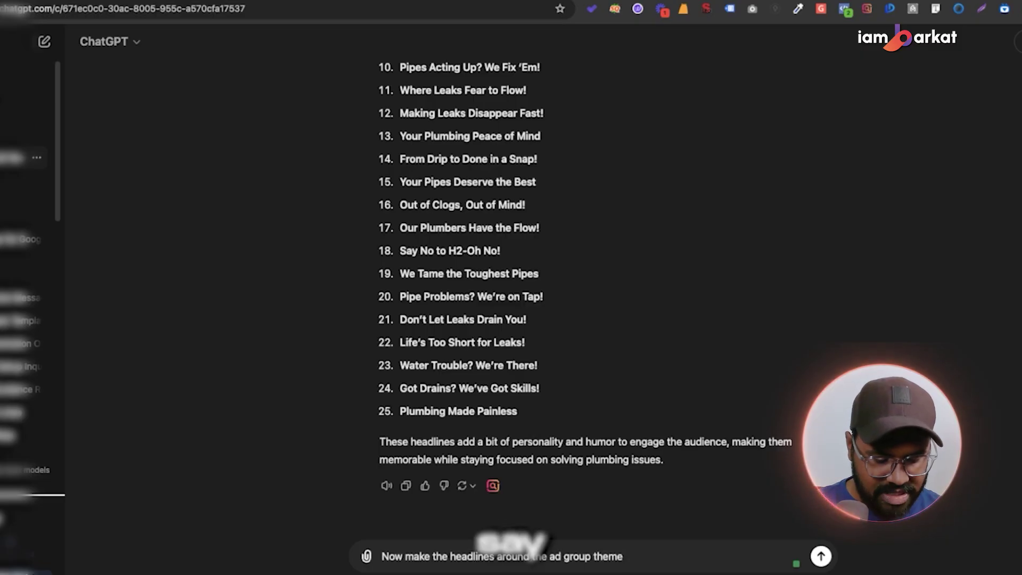
text(Drain cleaning)
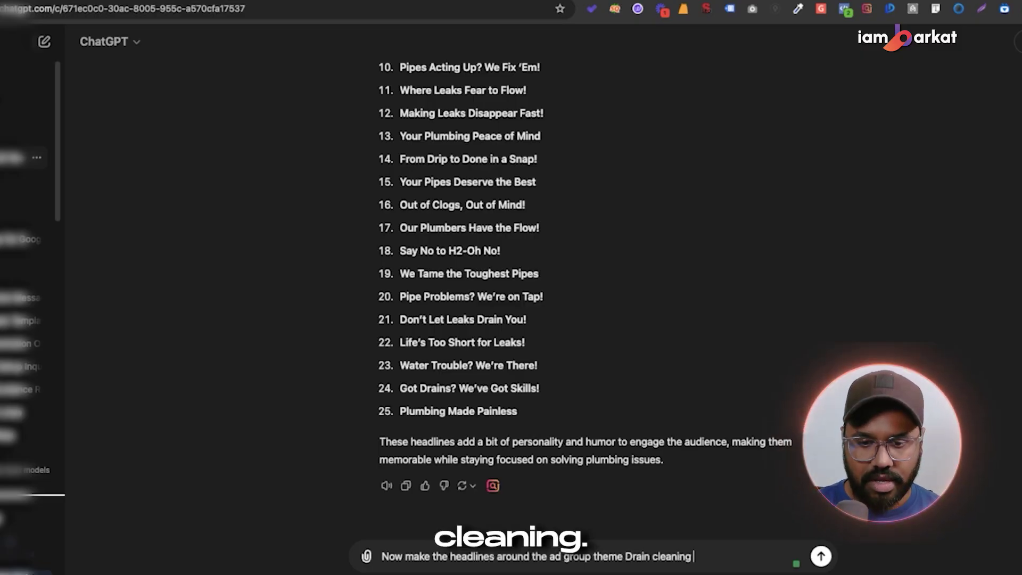
key(Return)
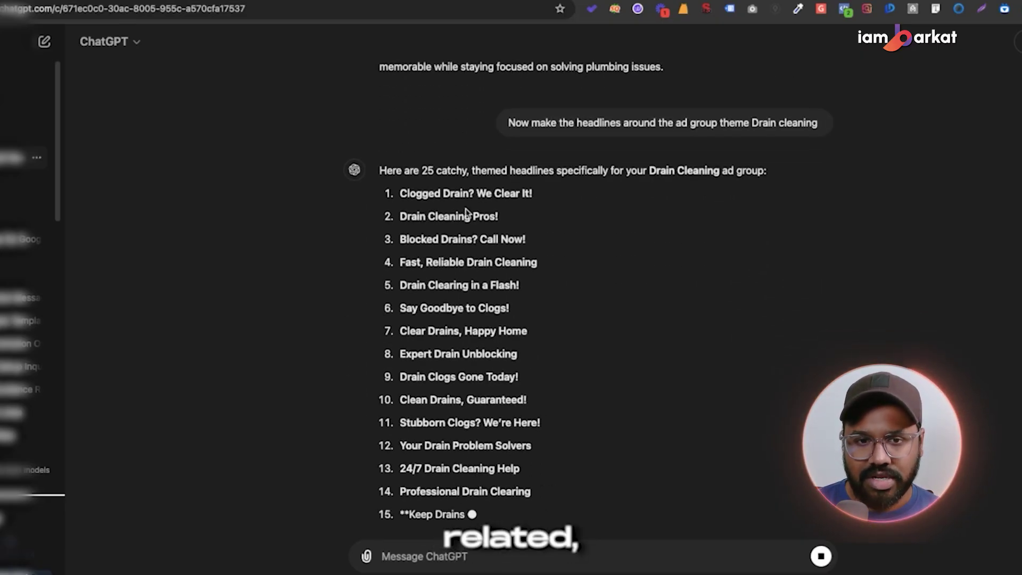
- Examine the headlines generated for the drain cleaning ad group, highlighting several and checking the full list
drag(400, 150, 543, 155)
click(750, 268)
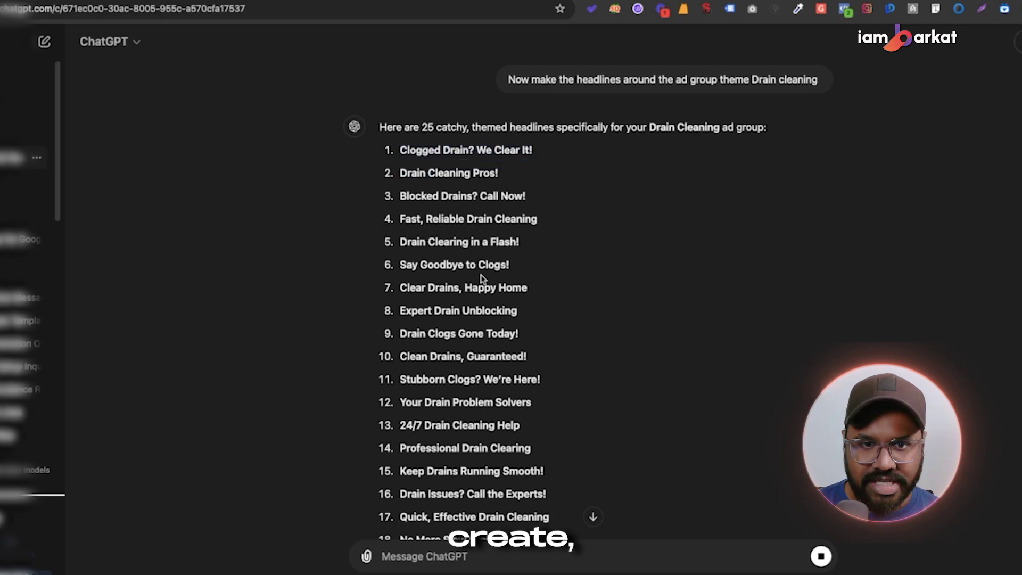
drag(415, 196, 497, 197)
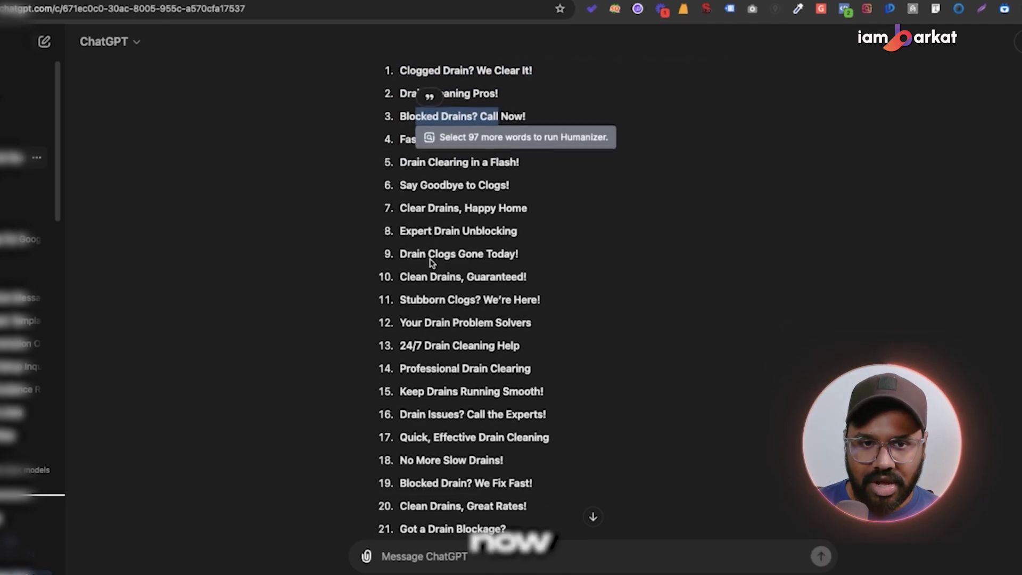
drag(399, 162, 519, 163)
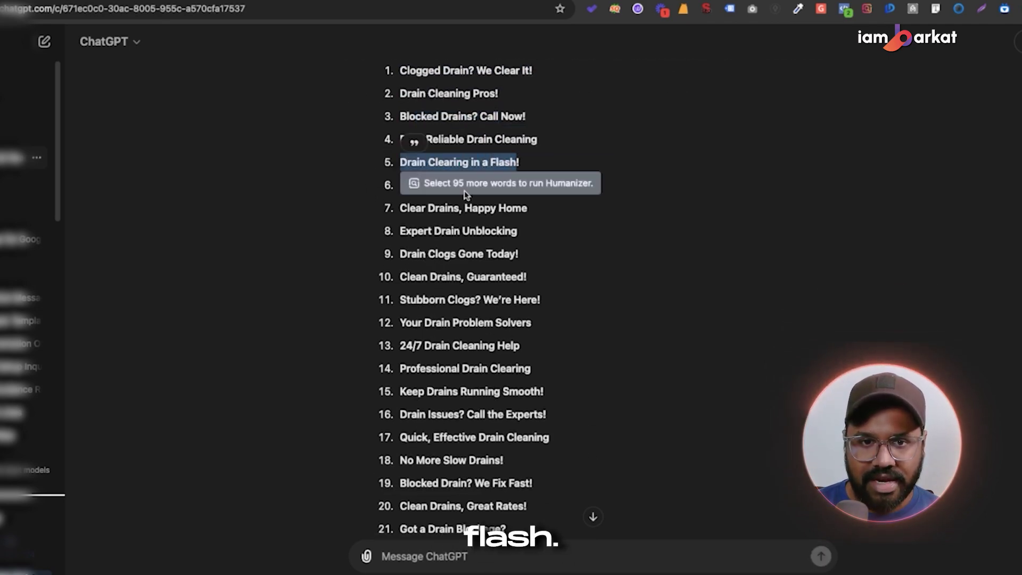
drag(399, 248, 516, 249)
scroll(514, 290, down, 4)
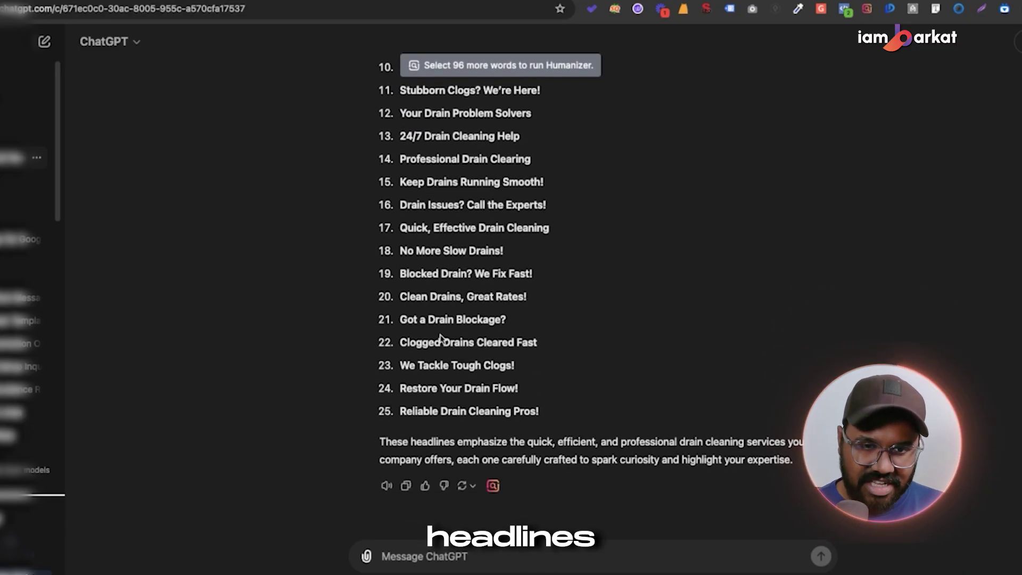
scroll(848, 248, up, 4)
scroll(588, 265, up, 1)
scroll(490, 229, down, 1)
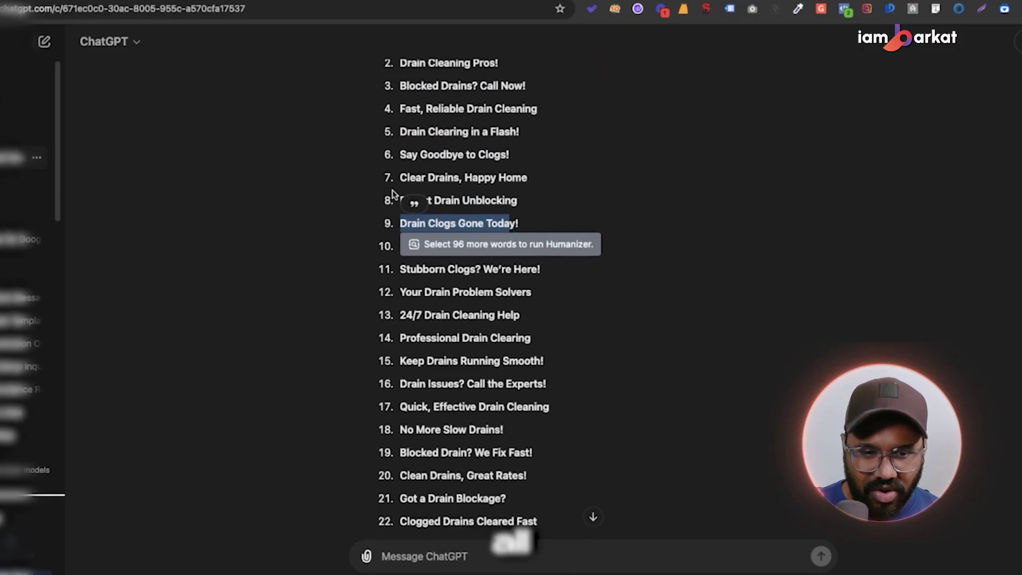
scroll(499, 420, down, 2)
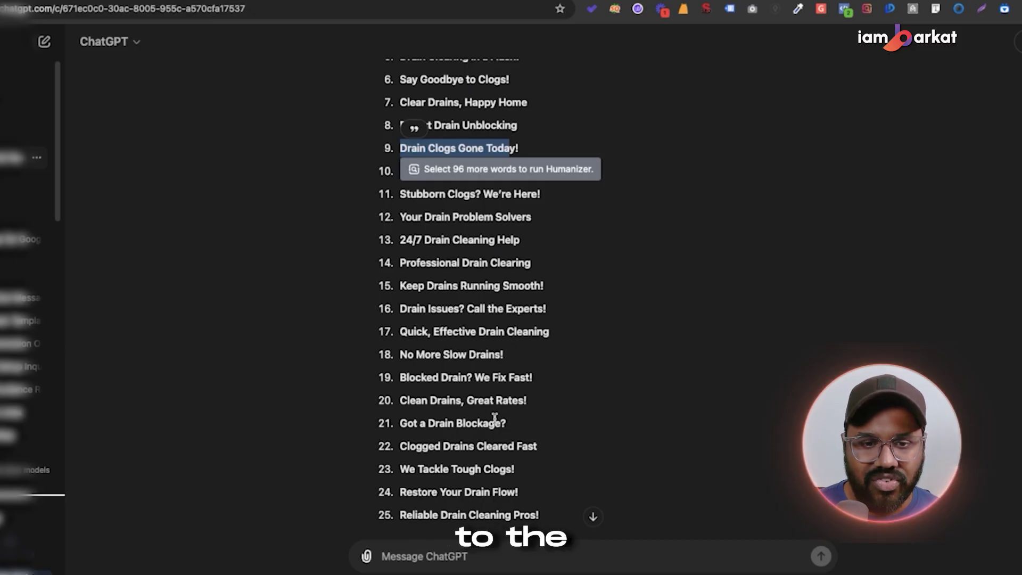
scroll(714, 189, up, 10)
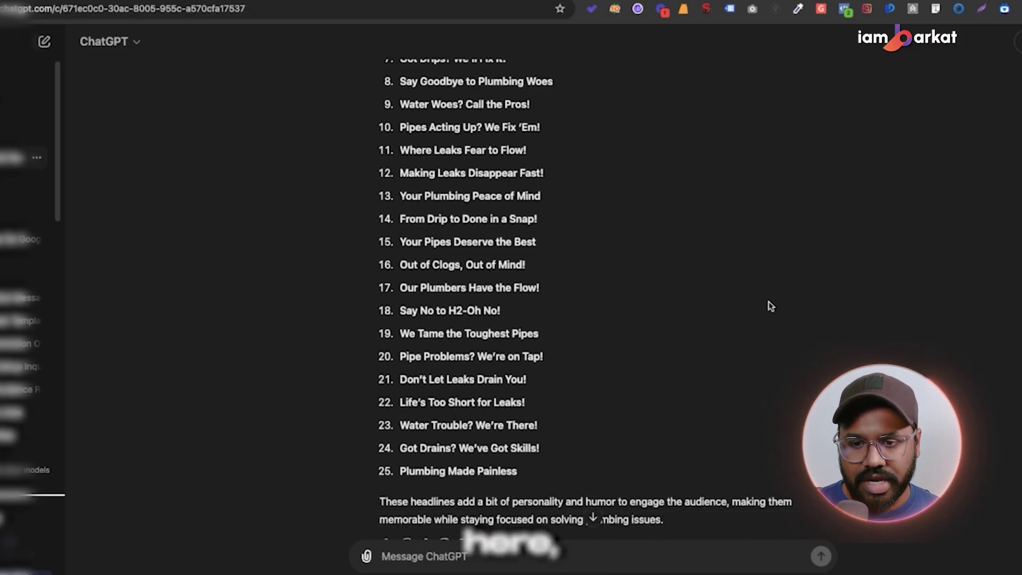
scroll(769, 301, down, 6)
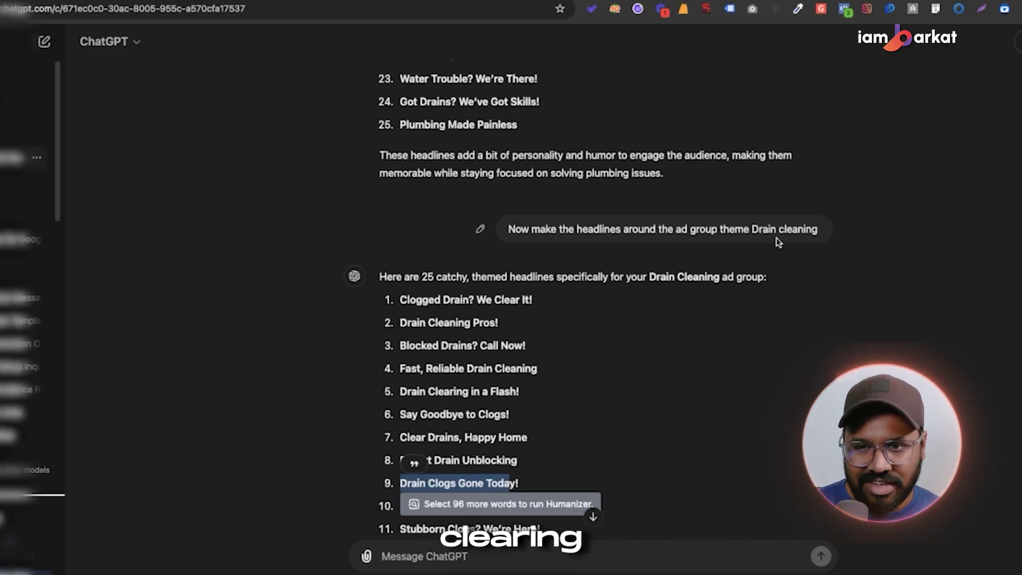
scroll(519, 330, down, 1)
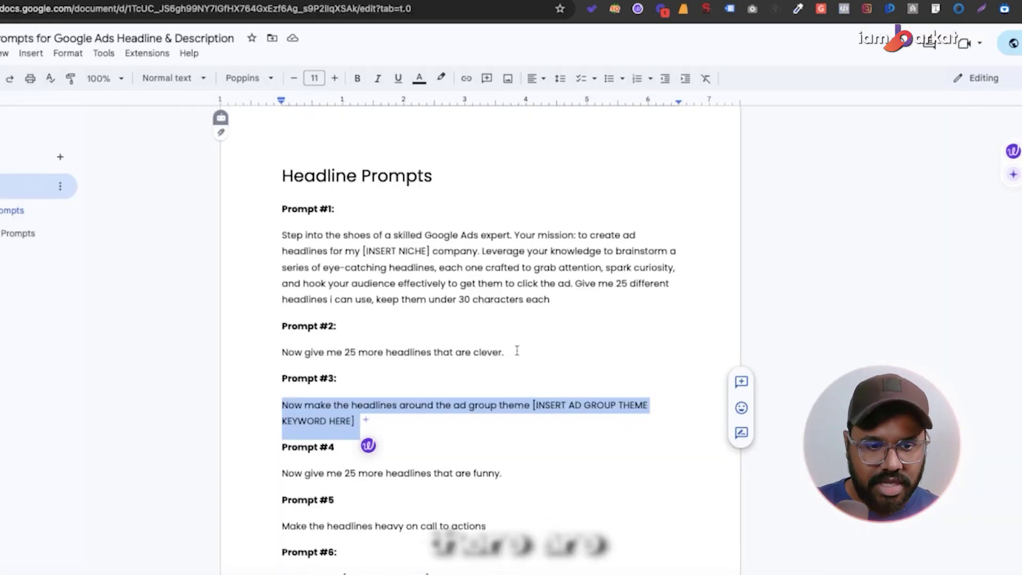
- Copy headline Prompt #4 from the Google Docs document into ChatGPT and send it to request 25 more funny headlines
scroll(517, 350, down, 3)
drag(282, 393, 535, 388)
key(ctrl+c)
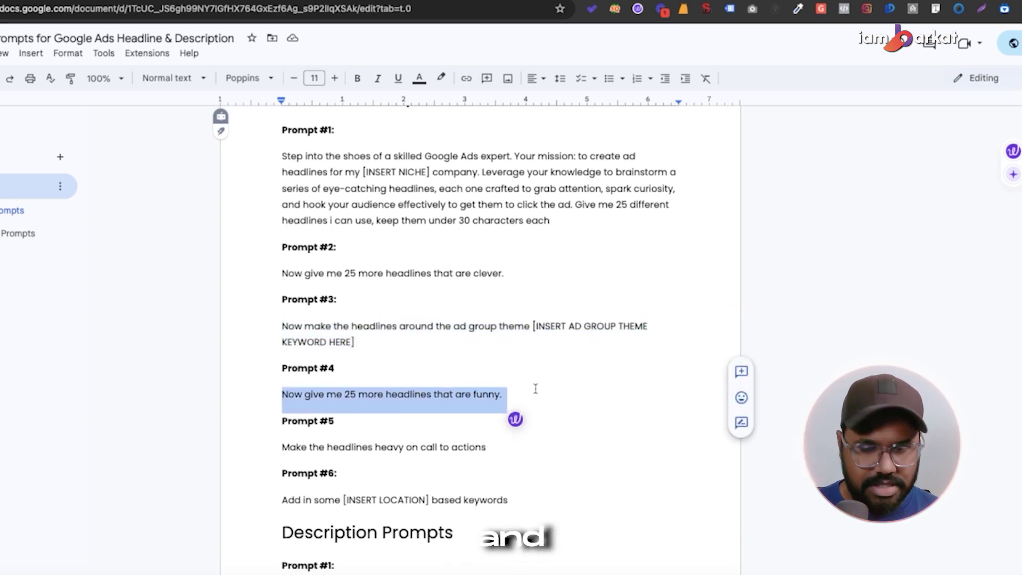
key(ctrl+Tab)
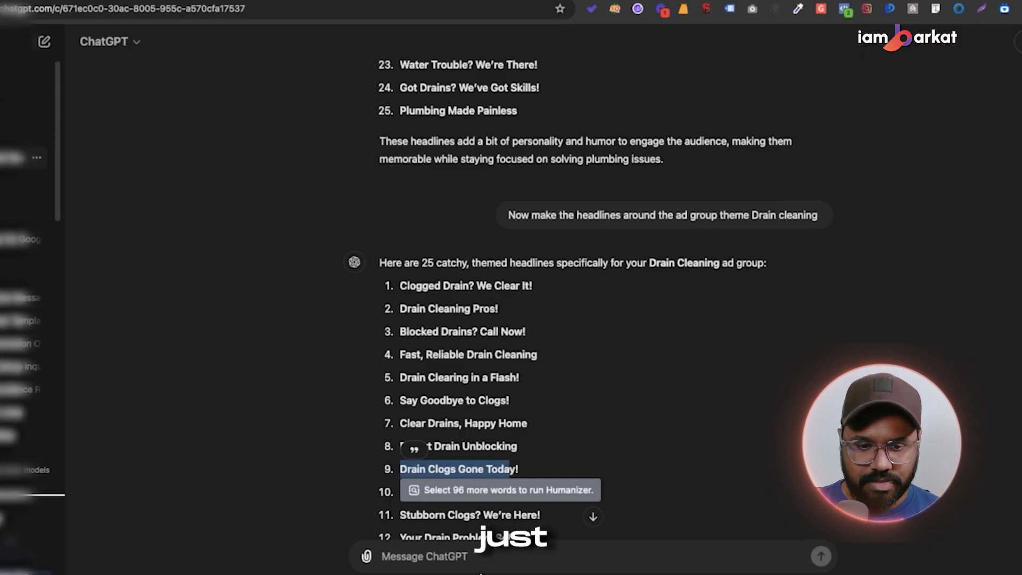
click(418, 557)
key(ctrl+v)
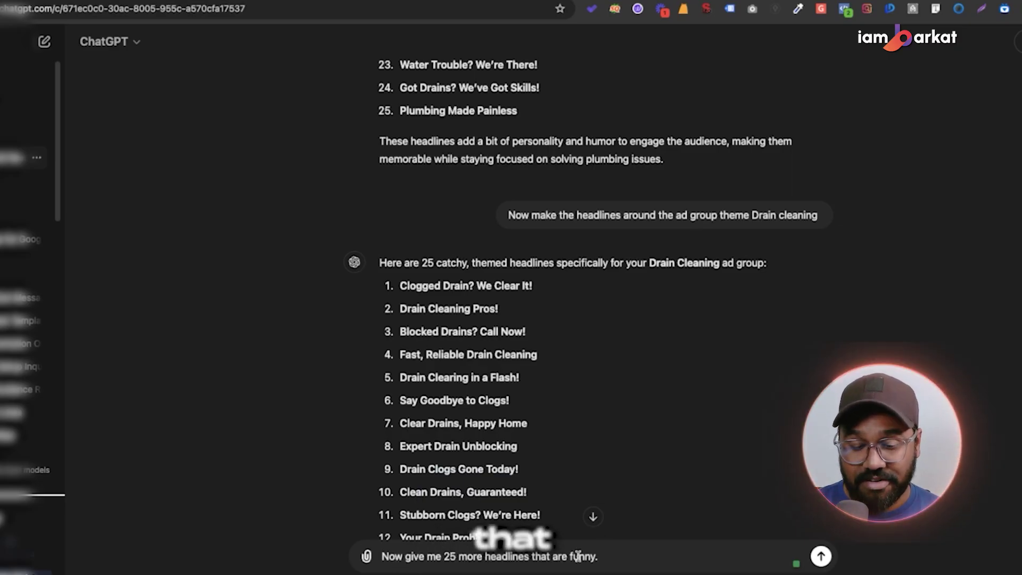
key(Return)
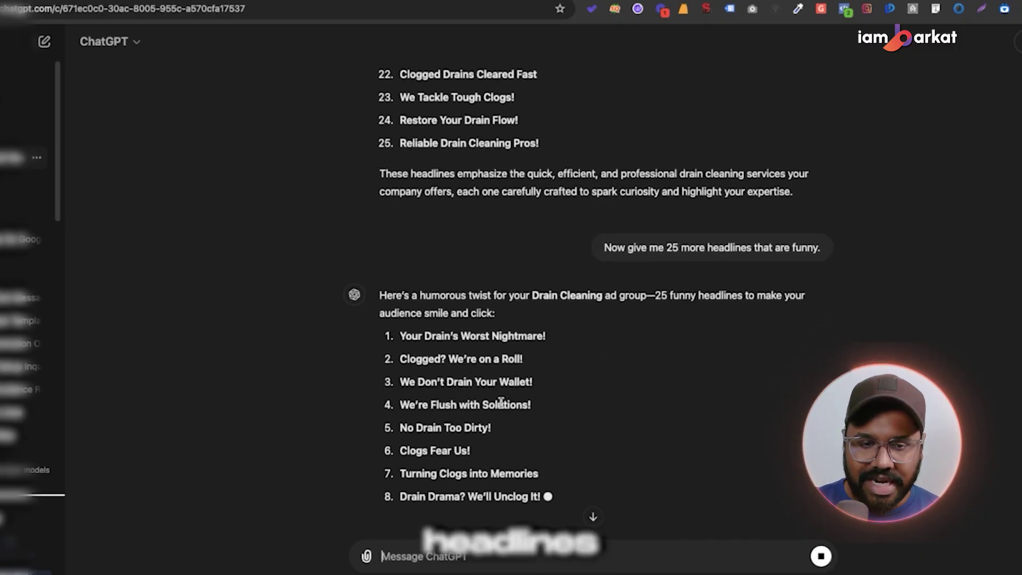
- Read through the list of funny drain cleaning headlines to the end, highlighting the catchiest ones
drag(405, 337, 489, 338)
scroll(475, 383, down, 1)
drag(400, 350, 526, 353)
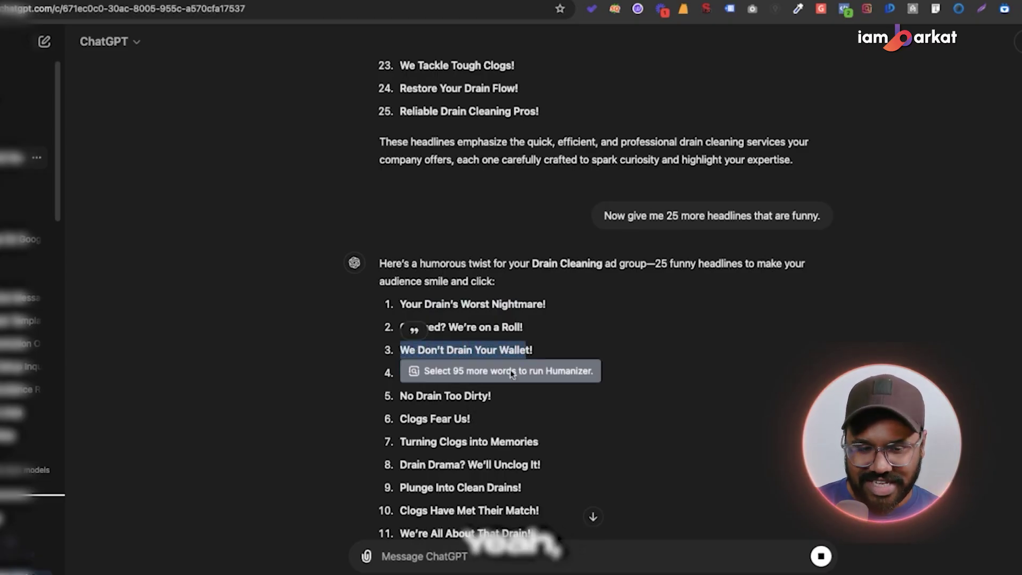
scroll(404, 341, down, 4)
click(404, 342)
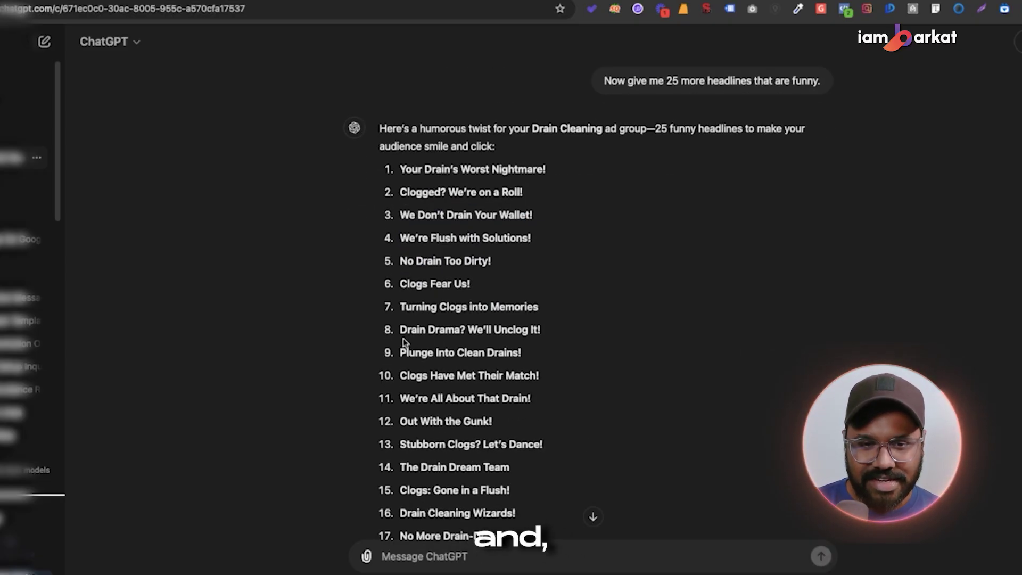
drag(401, 307, 532, 322)
scroll(502, 373, down, 4)
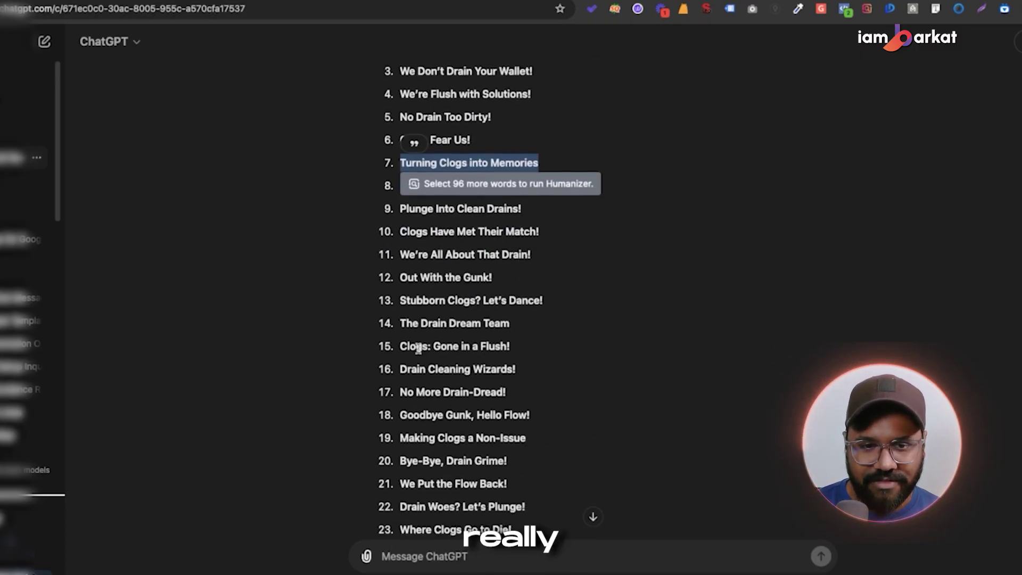
scroll(418, 349, down, 4)
drag(400, 430, 542, 431)
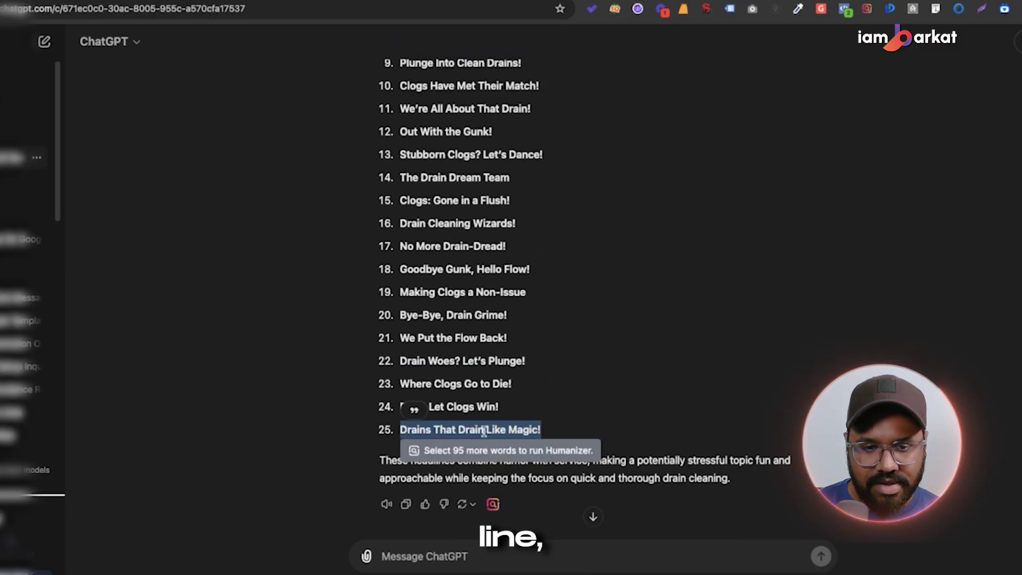
scroll(533, 415, down, 1)
click(367, 483)
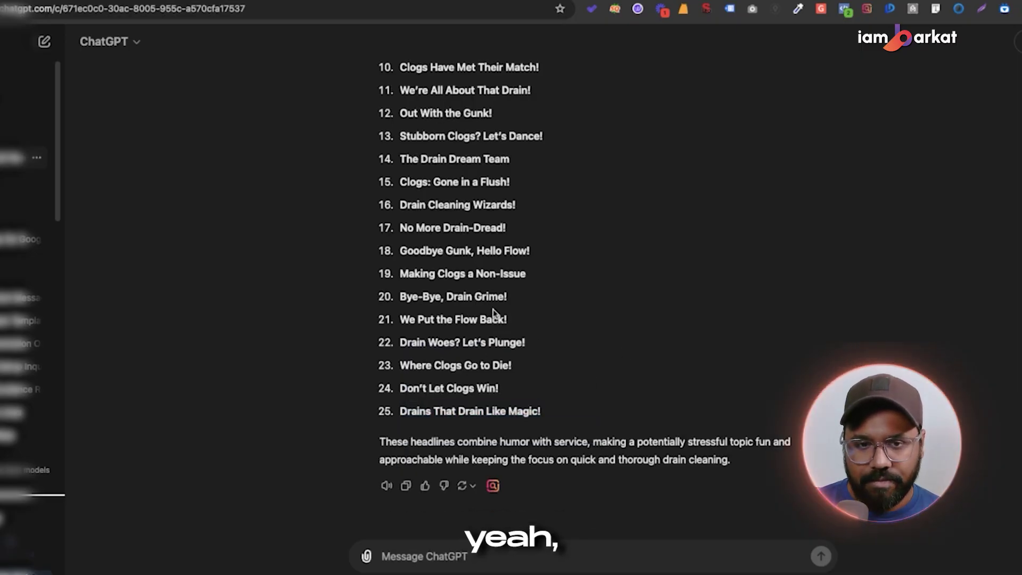
scroll(367, 485, up, 1)
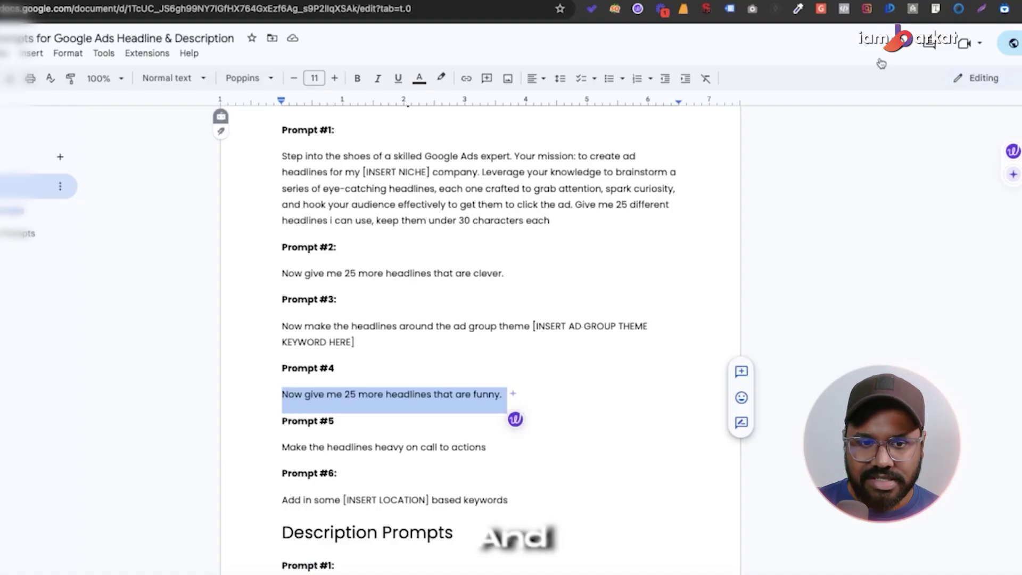
- Transfer headline Prompt #5, "Make the headlines heavy on call to actions", from the Google Docs document into ChatGPT and send it
scroll(307, 401, down, 1)
scroll(306, 401, down, 3)
drag(277, 322, 507, 337)
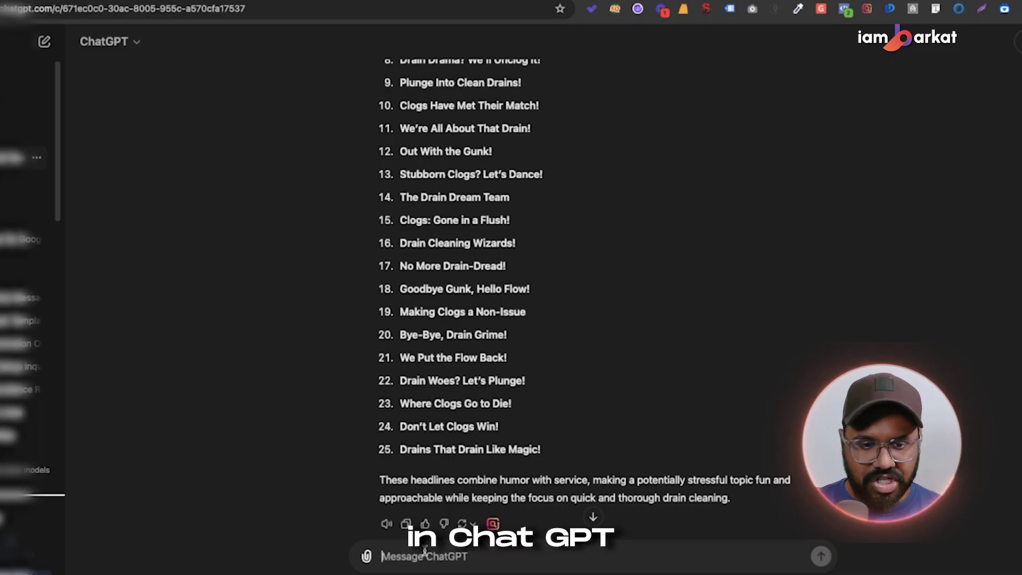
text(Make the headlines heavy on call to actions)
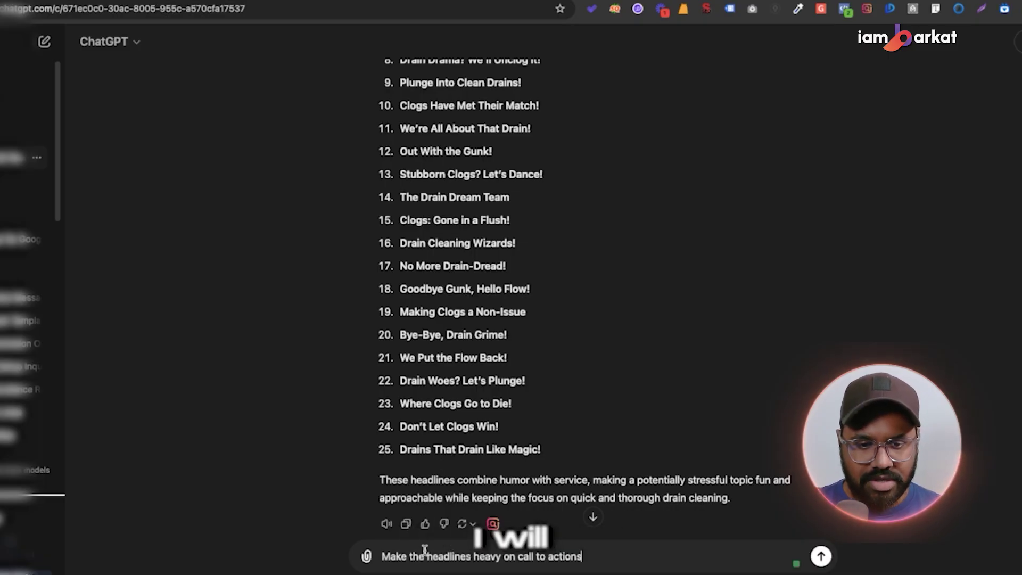
key(Return)
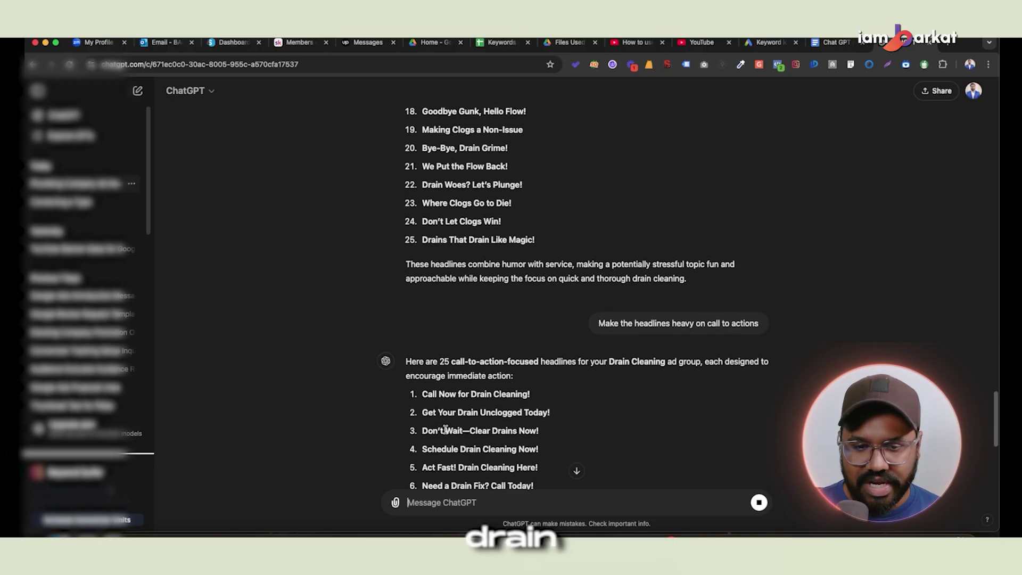
- Examine the call-to-action headlines for the drain cleaning ad group, highlighting several and checking the full list
drag(430, 314, 464, 313)
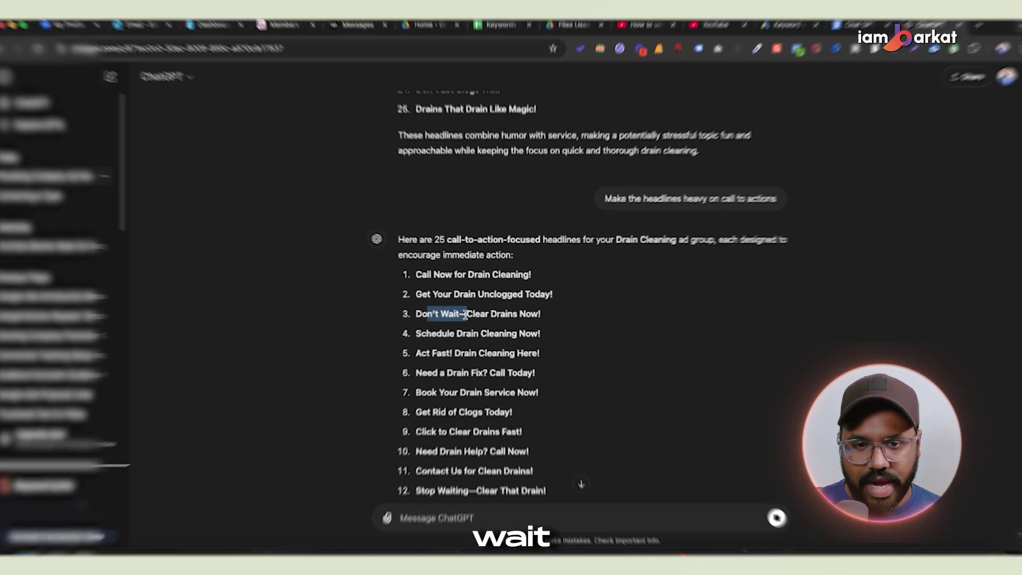
drag(448, 301, 482, 459)
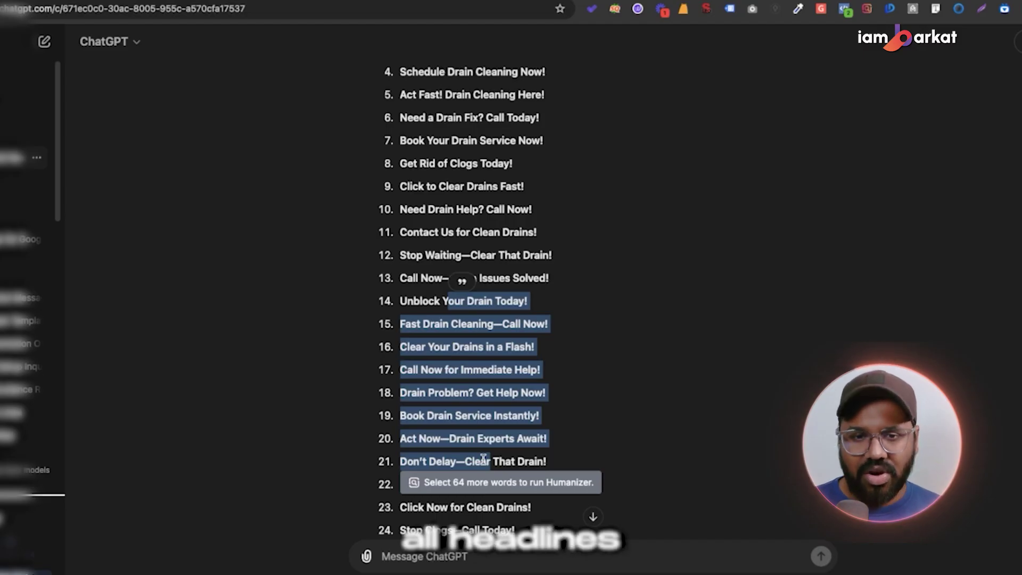
click(463, 369)
scroll(462, 248, up, 2)
scroll(462, 248, down, 3)
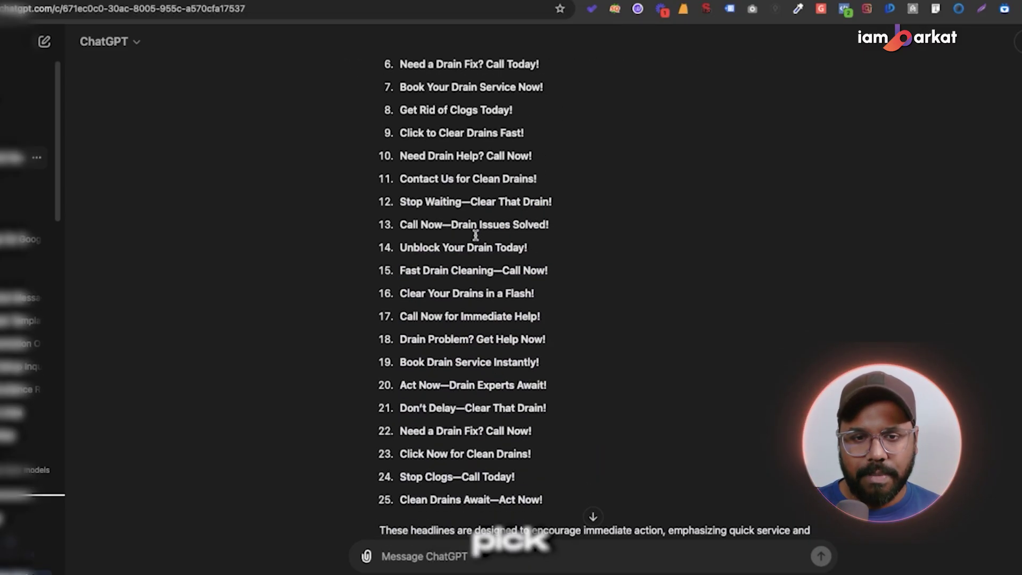
scroll(420, 334, down, 1)
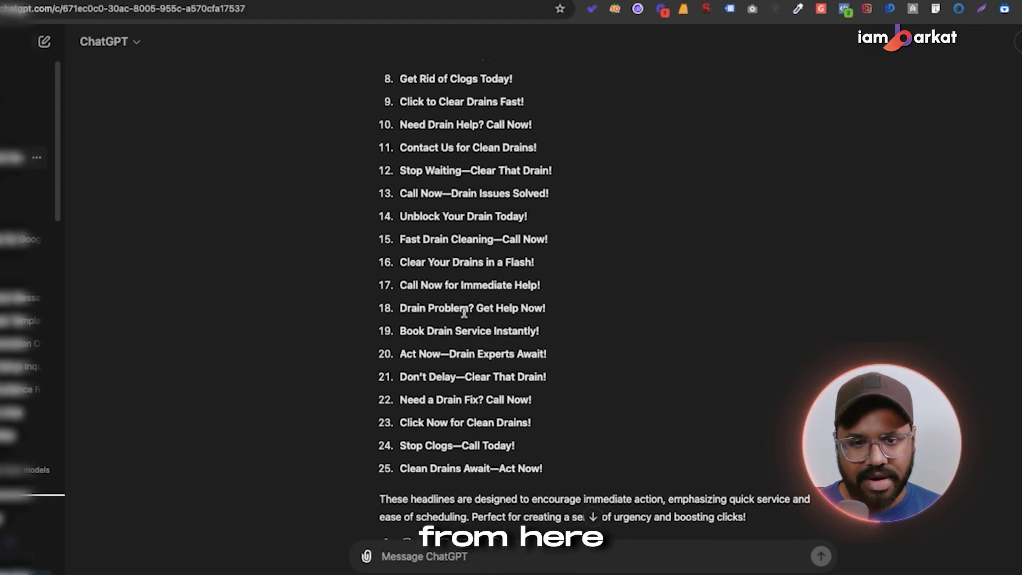
scroll(474, 453, down, 1)
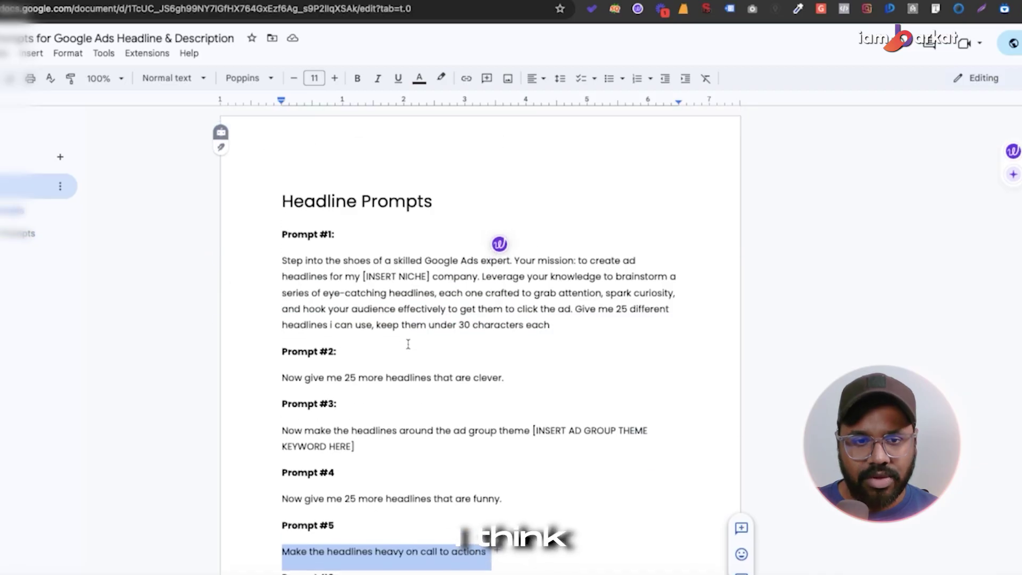
- Copy Prompt #1 of the Description Prompts from the Google Docs document into the ChatGPT message box
scroll(411, 288, down, 10)
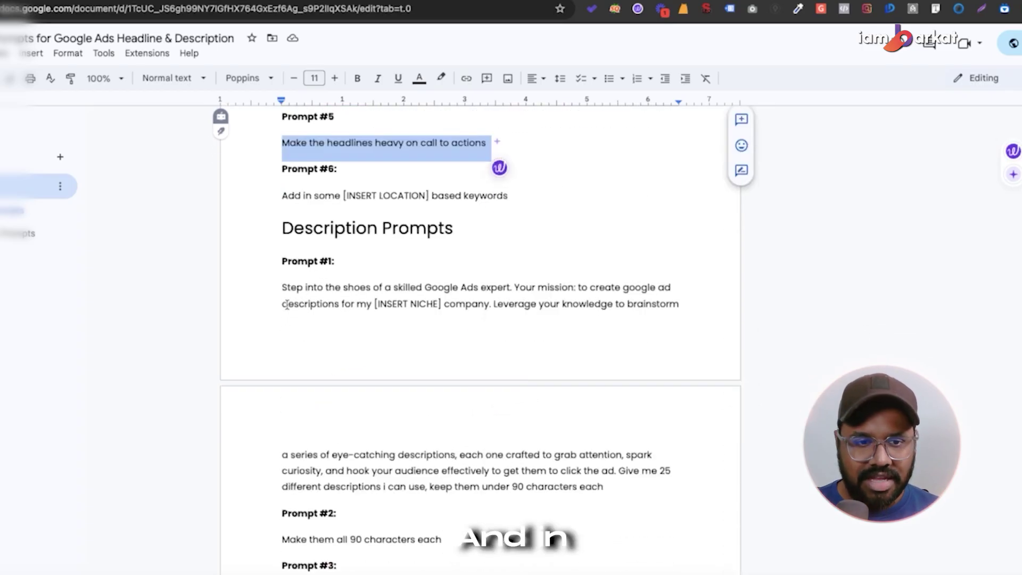
drag(282, 287, 619, 486)
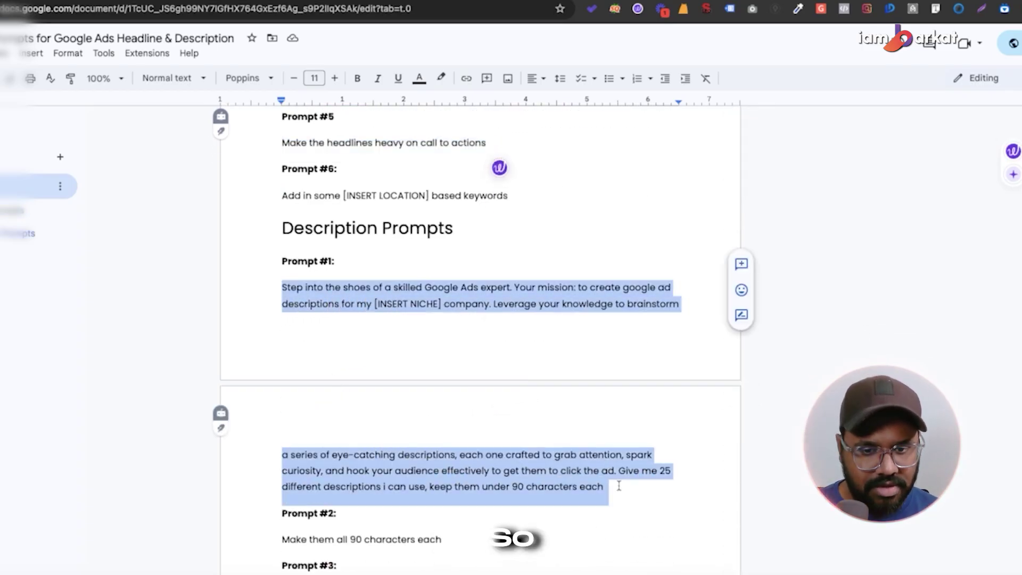
scroll(407, 342, down, 5)
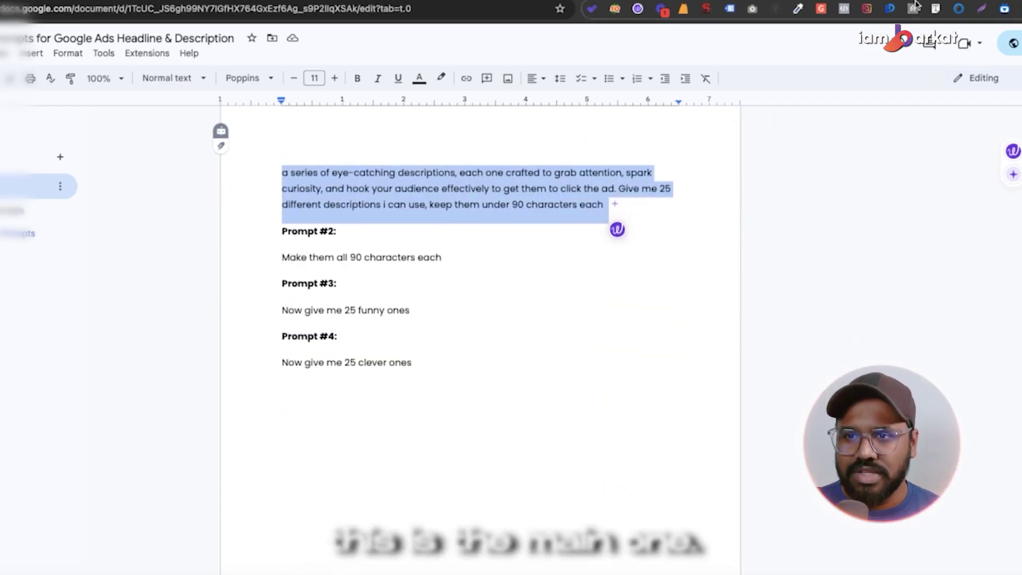
key(ctrl+Tab)
click(391, 559)
key(super+v)
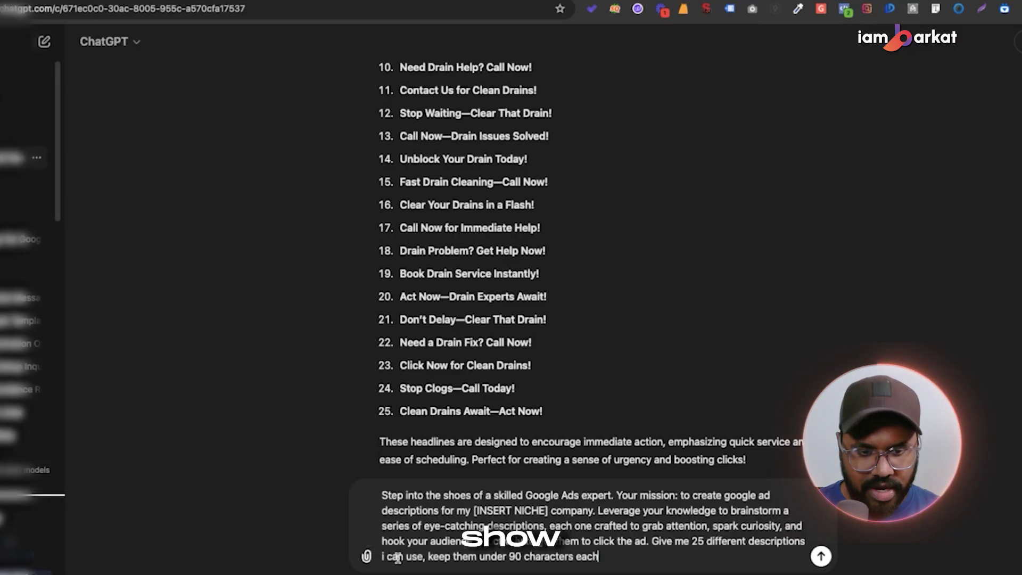
- Replace the [INSERT NICHE] placeholder in the description prompt with "plumbing" and send the prompt
drag(431, 495, 616, 498)
click(660, 495)
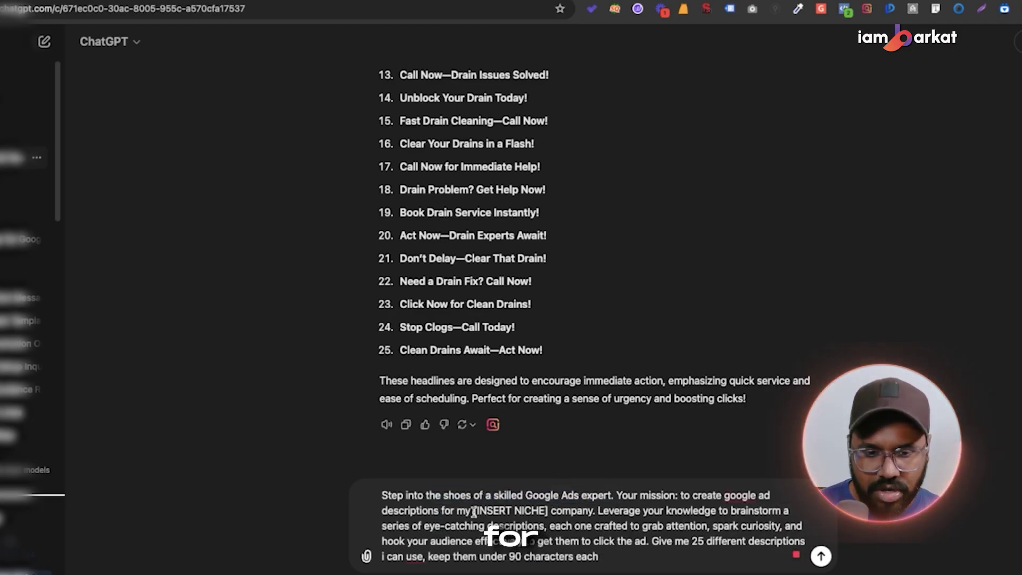
drag(474, 511, 545, 512)
text(plumbing)
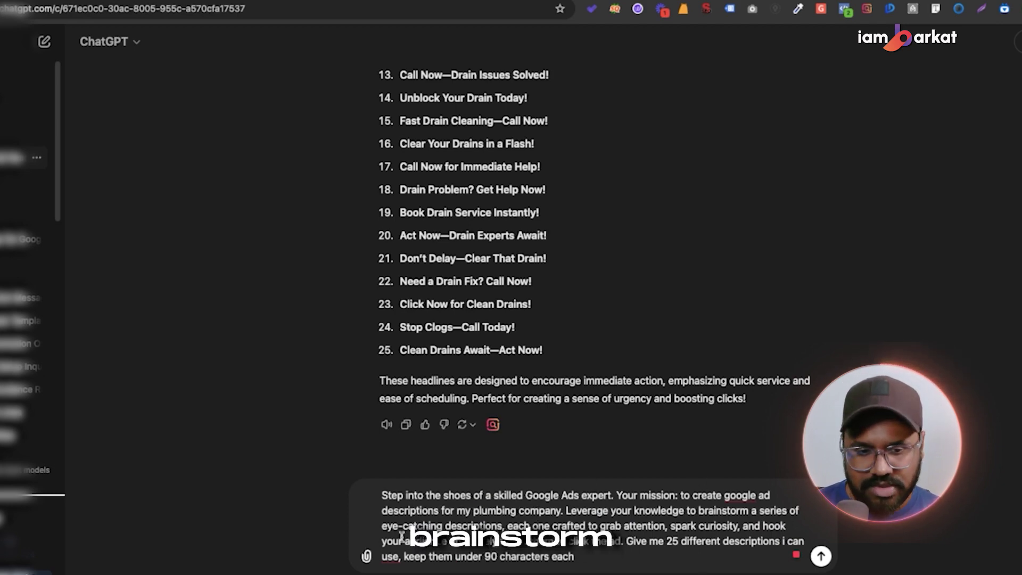
drag(494, 526, 602, 527)
click(600, 556)
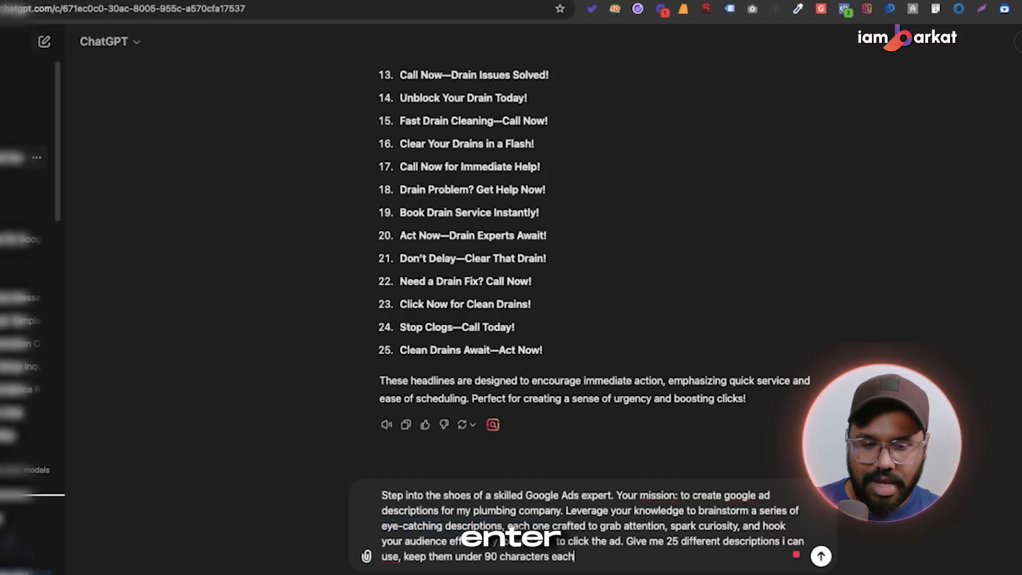
key(Return)
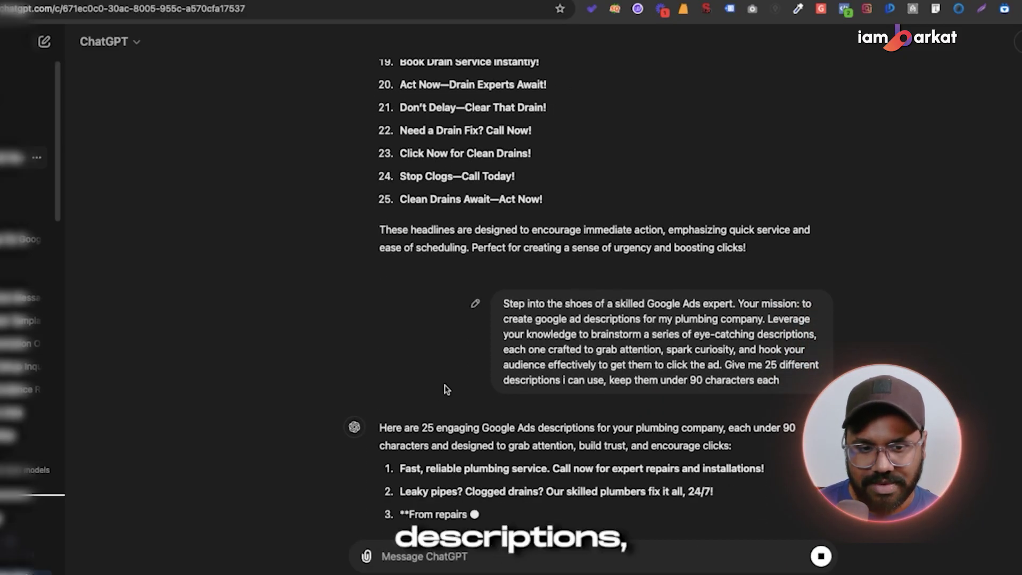
- Read through the generated plumbing ad descriptions, highlighting several of them down to the end of the list
scroll(527, 392, down, 3)
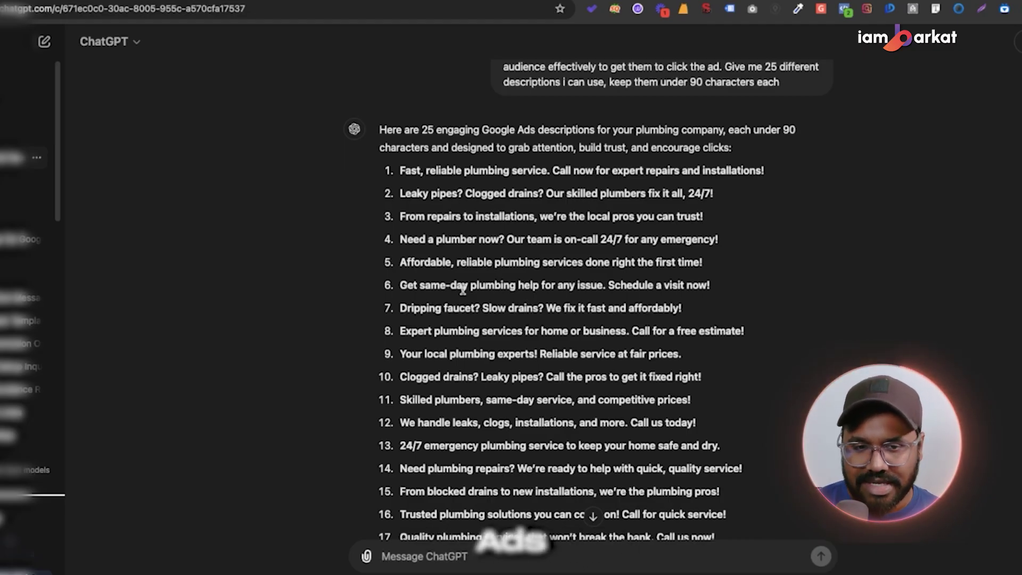
drag(403, 170, 761, 181)
scroll(414, 176, down, 1)
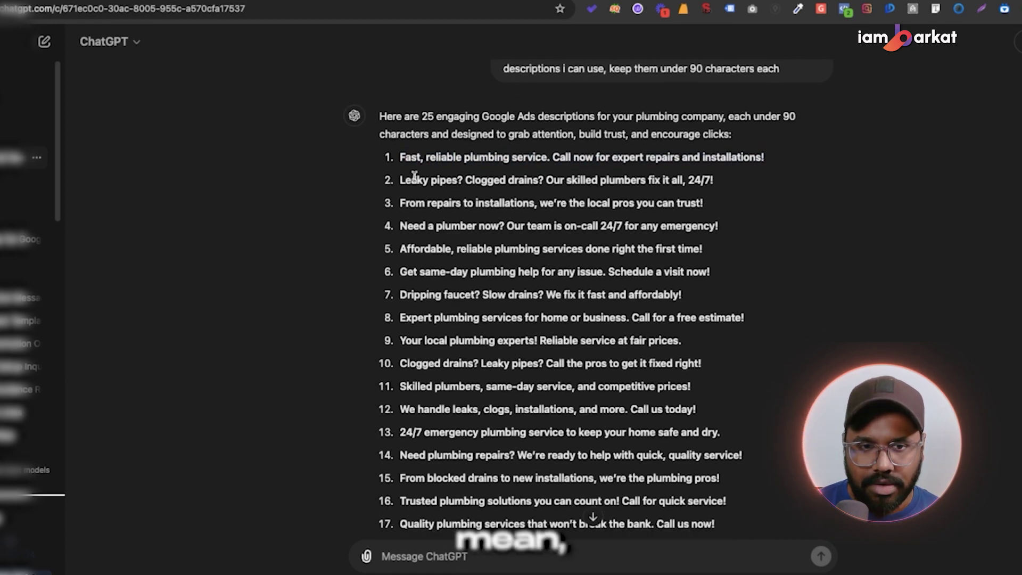
drag(399, 322, 751, 318)
click(762, 318)
scroll(684, 336, down, 5)
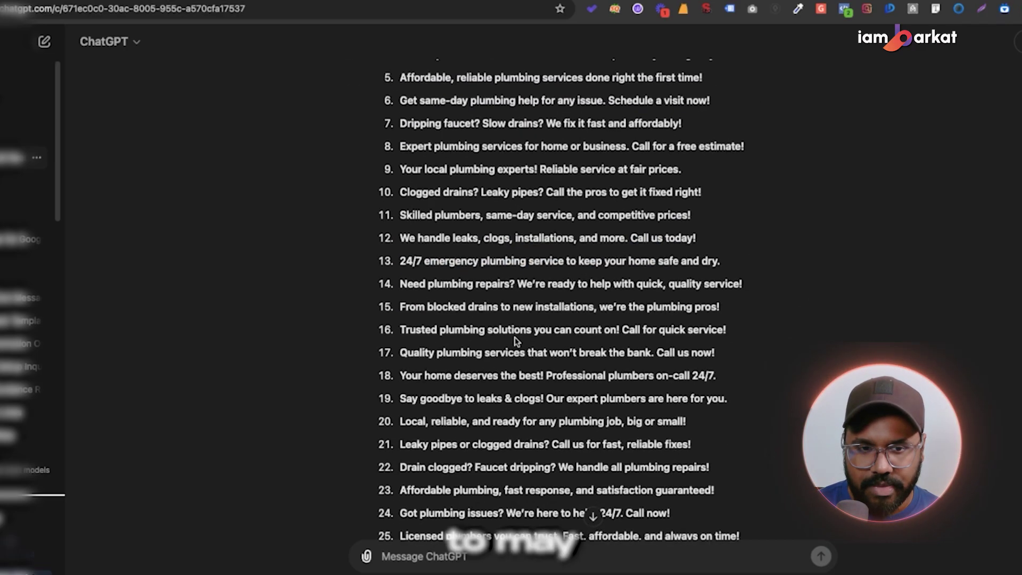
drag(400, 282, 742, 283)
scroll(742, 283, down, 2)
drag(476, 352, 740, 489)
click(803, 309)
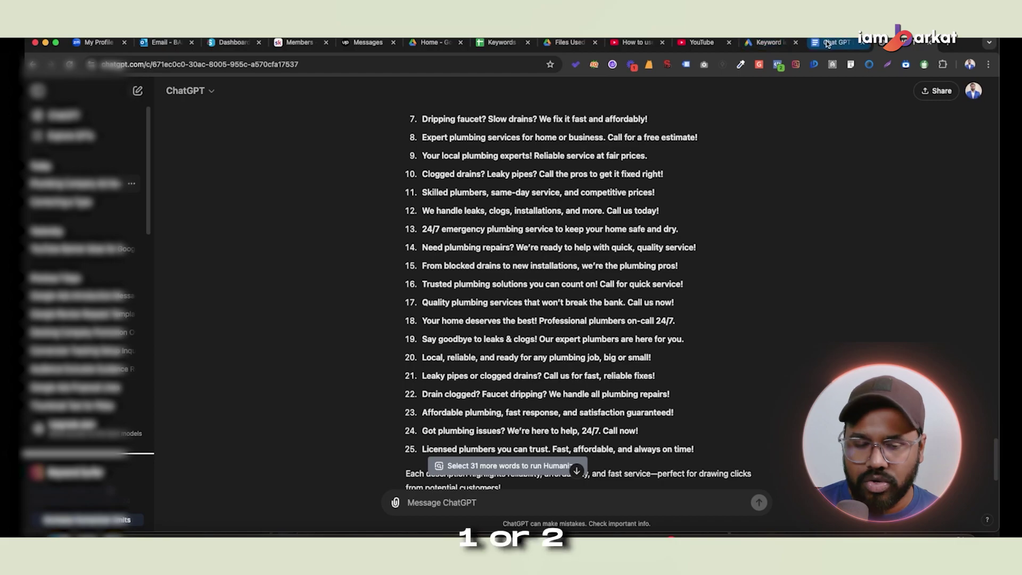
- Review Prompt #2 of the Description Prompts in the Google Docs document and compare it with the plumbing descriptions generated in ChatGPT
click(831, 44)
click(532, 282)
click(357, 270)
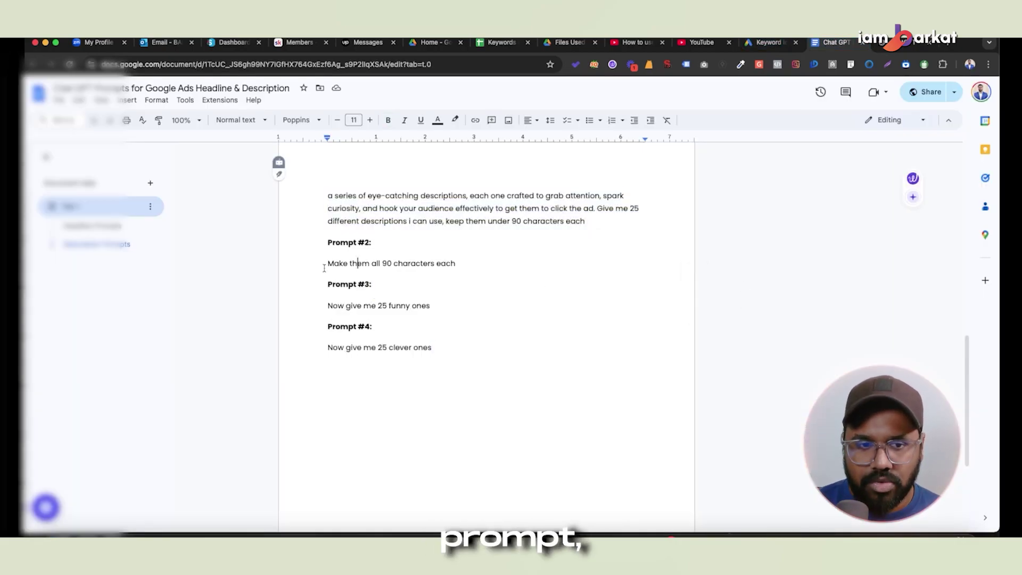
drag(419, 253, 456, 282)
key(ctrl+Tab)
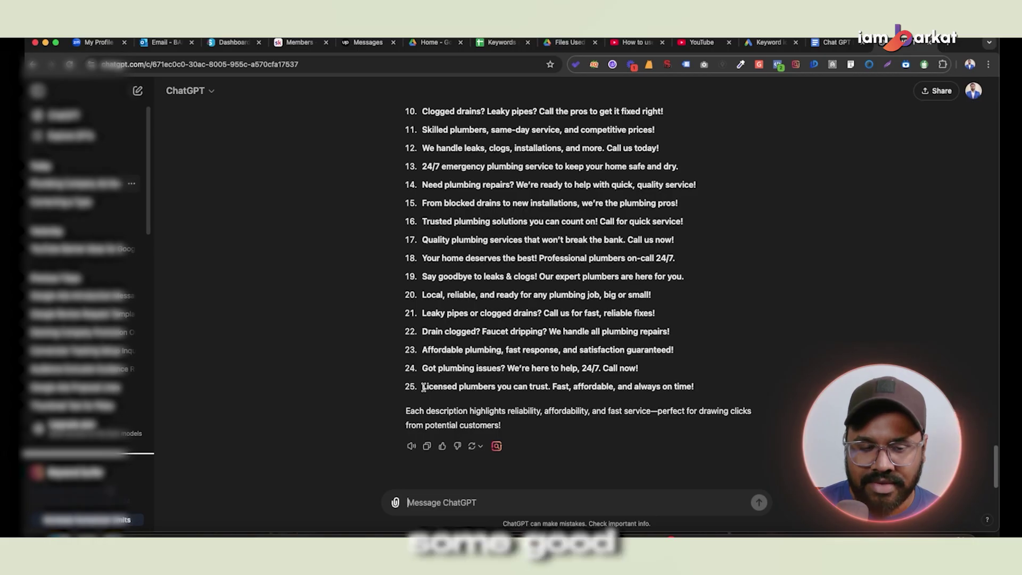
scroll(693, 351, up, 3)
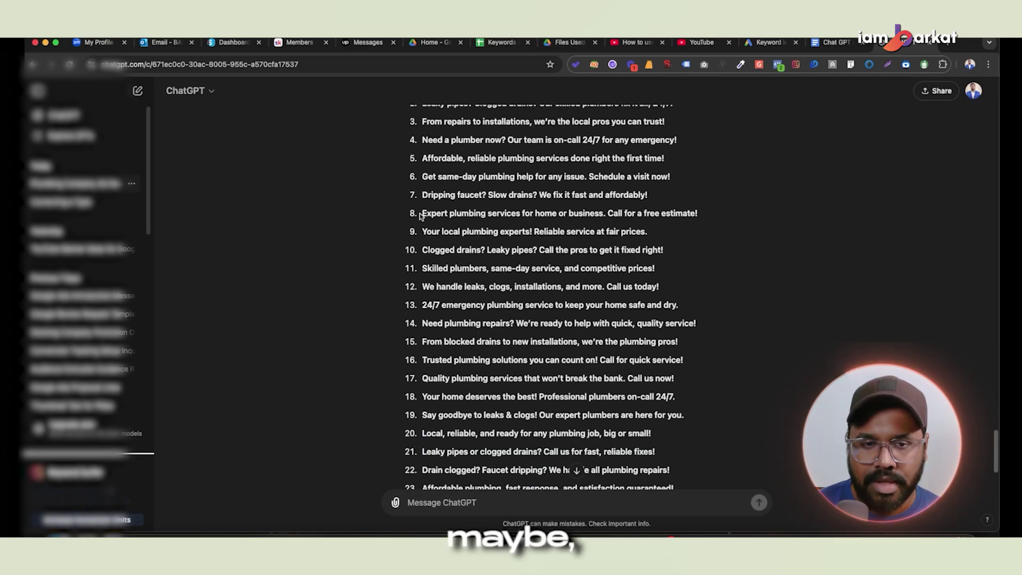
drag(420, 215, 564, 227)
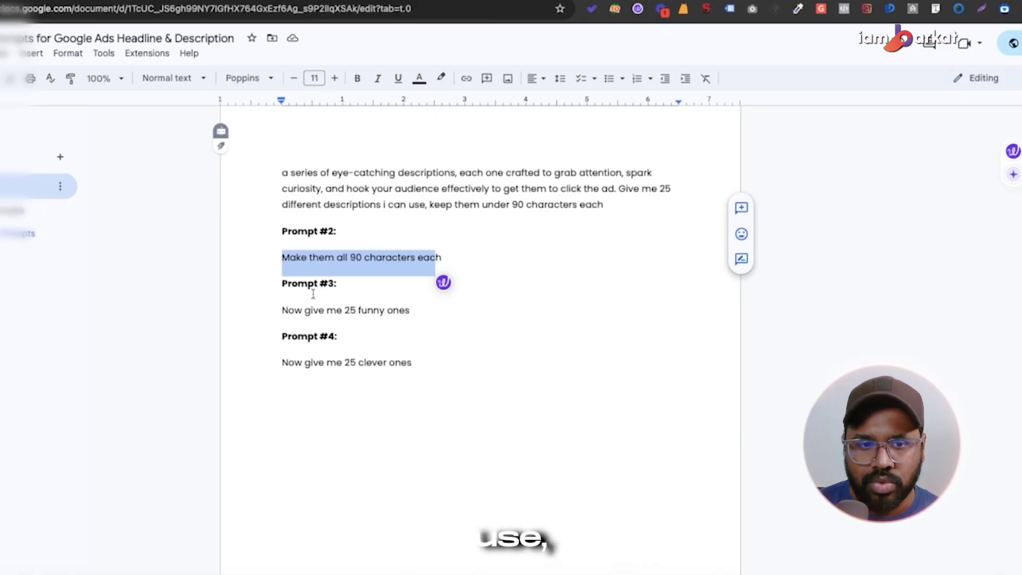
click(375, 258)
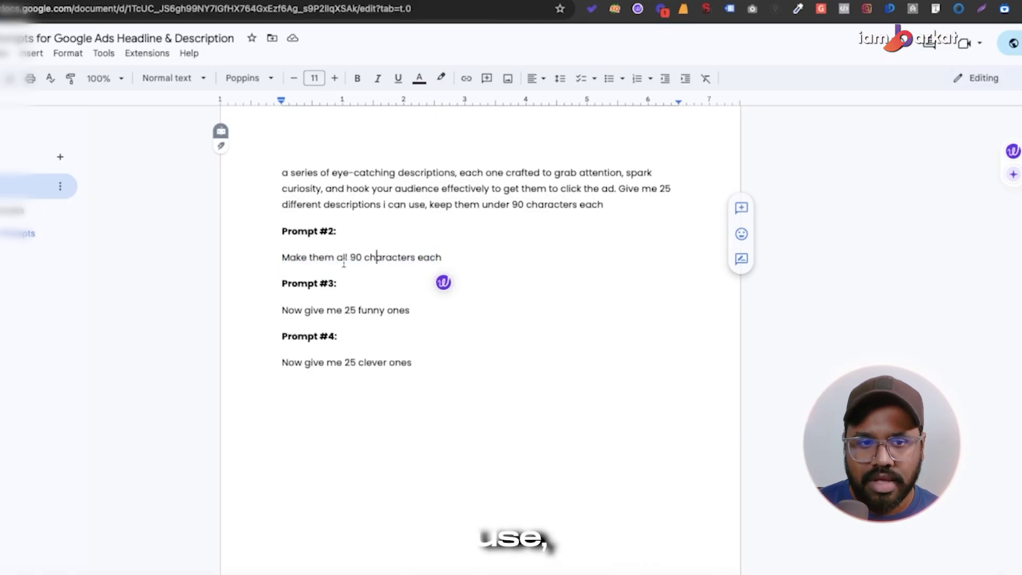
click(360, 250)
drag(282, 257, 484, 256)
click(484, 256)
- Copy Prompt #3, "Now give me 25 funny ones", from the document, send it in ChatGPT, and look over the funny descriptions
drag(281, 310, 425, 308)
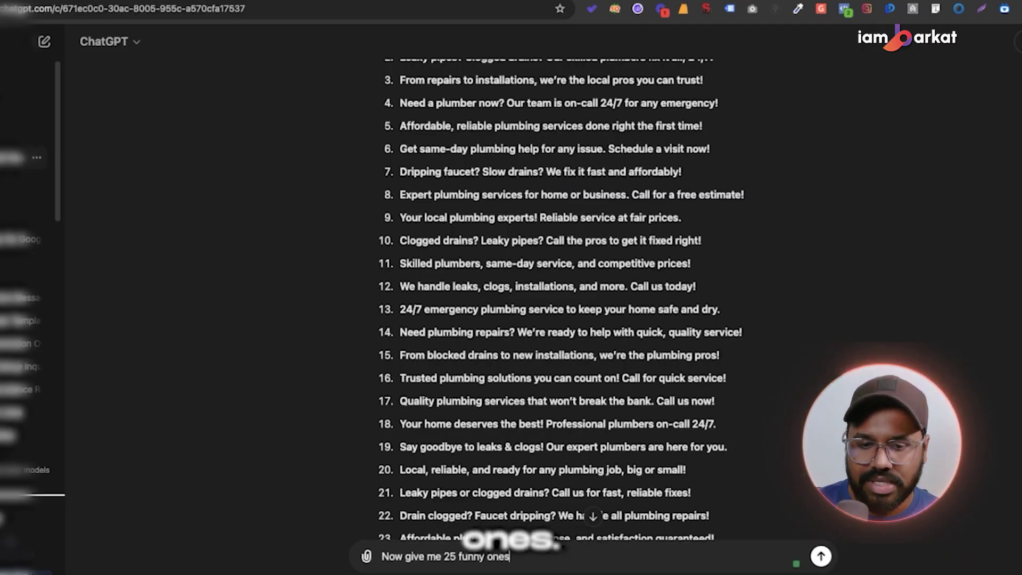
key(Return)
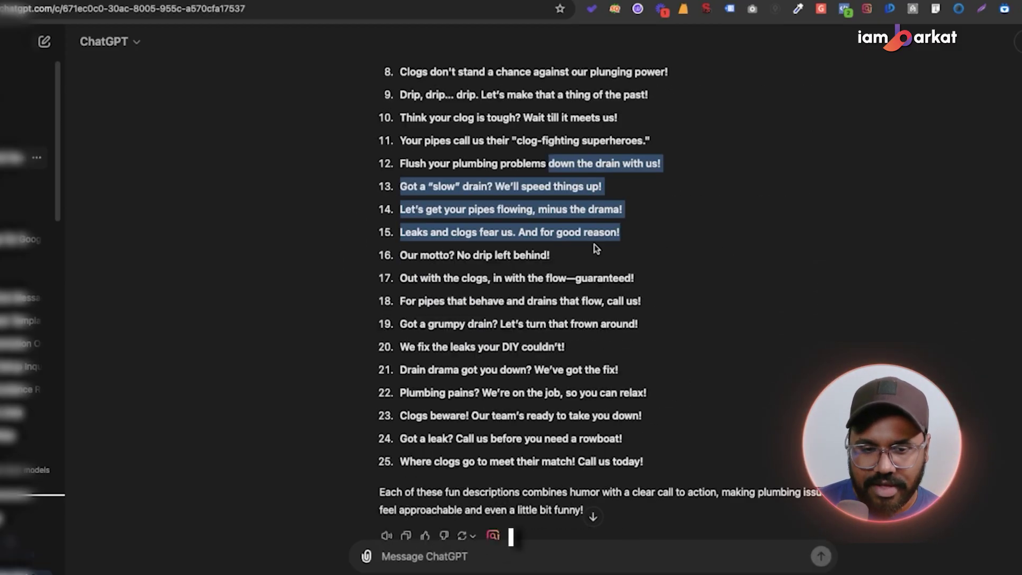
drag(594, 244, 646, 392)
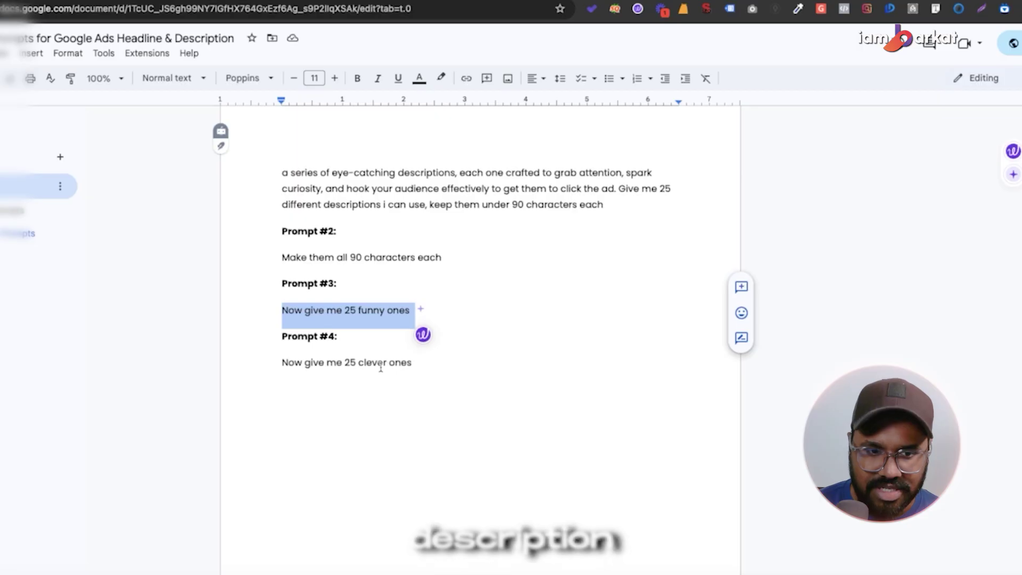
- Copy Prompt #4, "Now give me 25 clever ones", from the Google Docs document and send it in the ChatGPT conversation
click(374, 363)
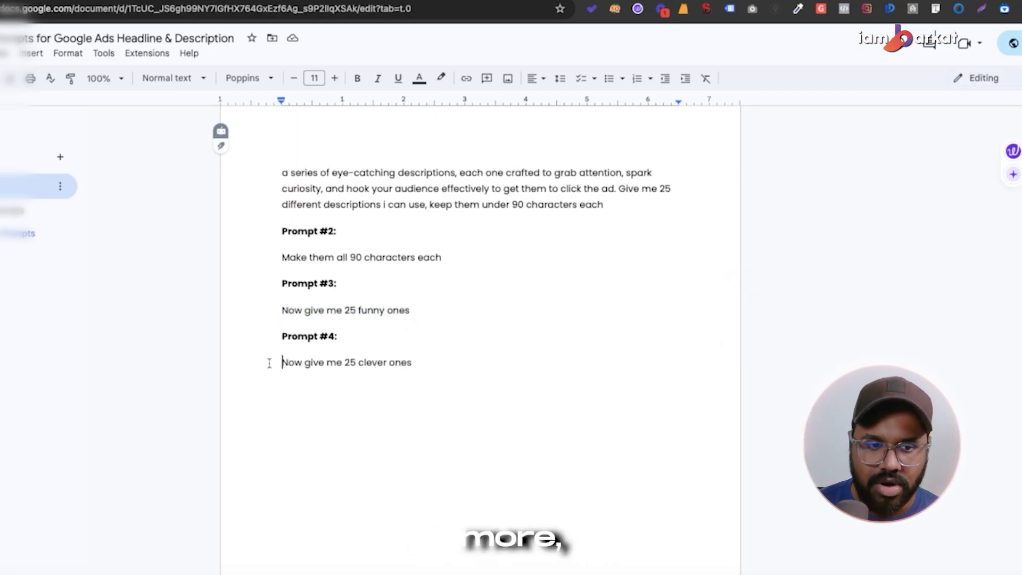
drag(270, 363, 414, 363)
key(super+c)
key(super+v)
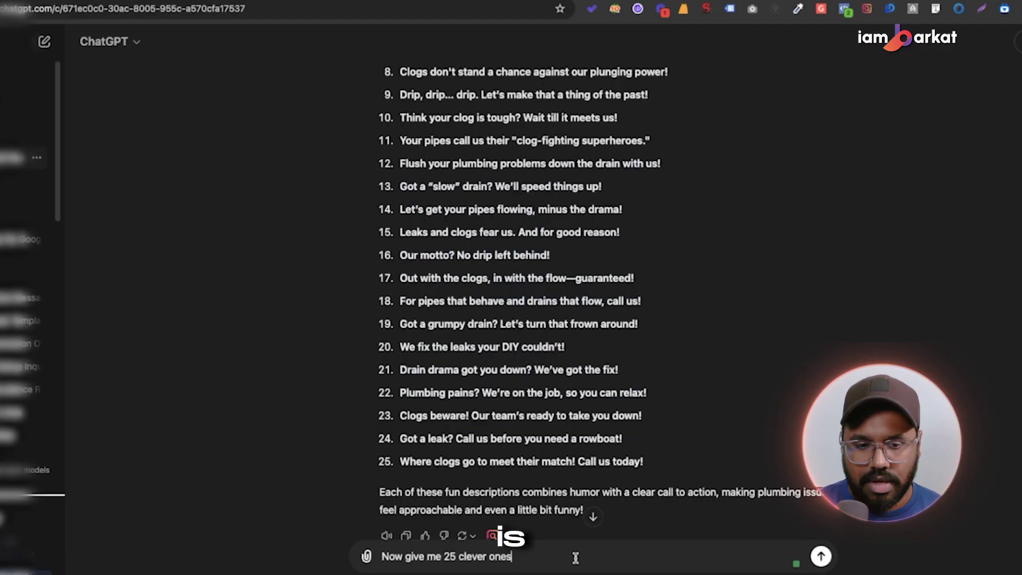
key(Return)
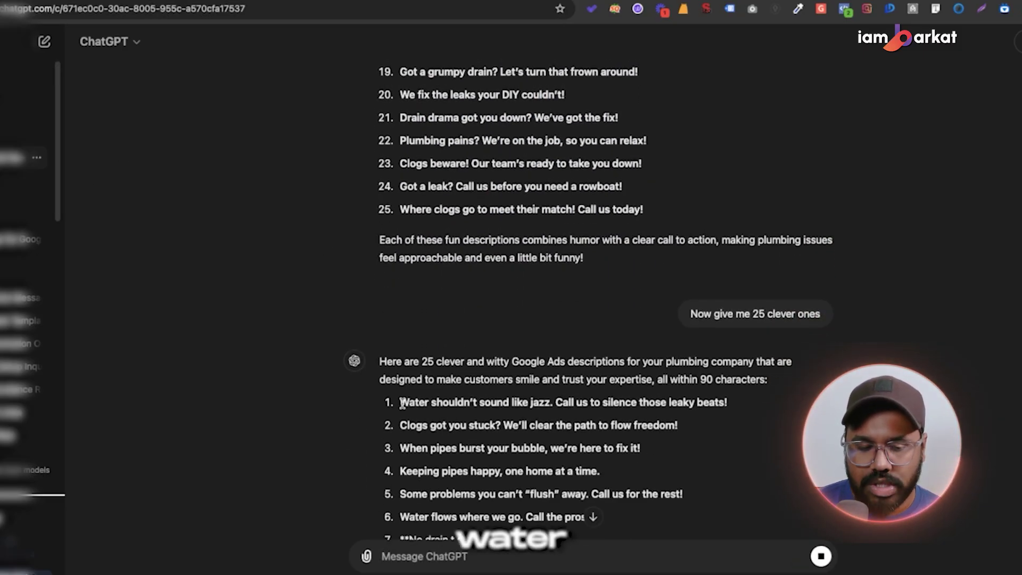
- Read through the clever plumbing ad descriptions to the end of the list, highlighting the first, the fifth and the tenth to fifteenth
drag(400, 402, 500, 407)
drag(556, 405, 719, 406)
scroll(499, 436, down, 3)
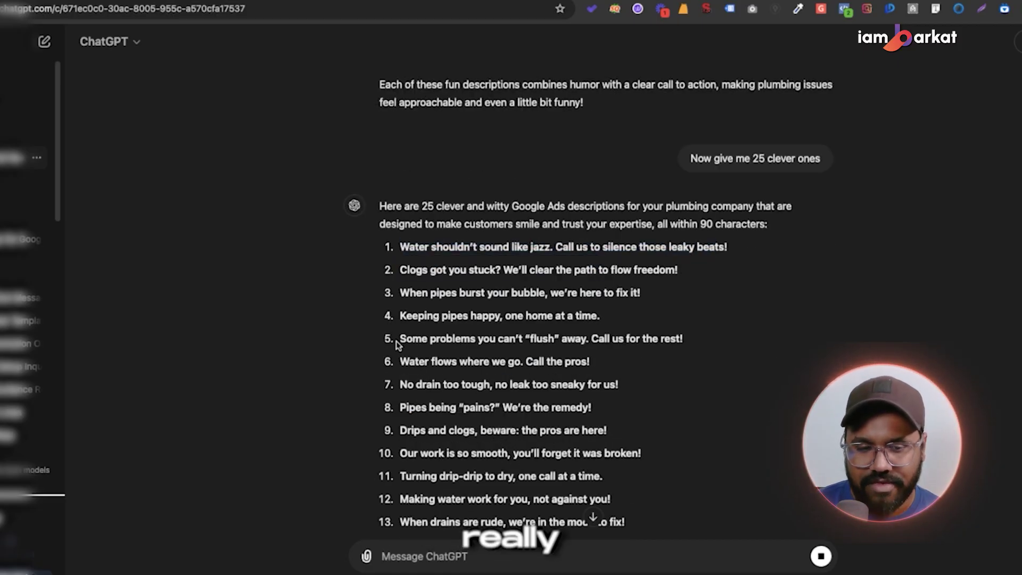
drag(393, 341, 685, 339)
click(463, 364)
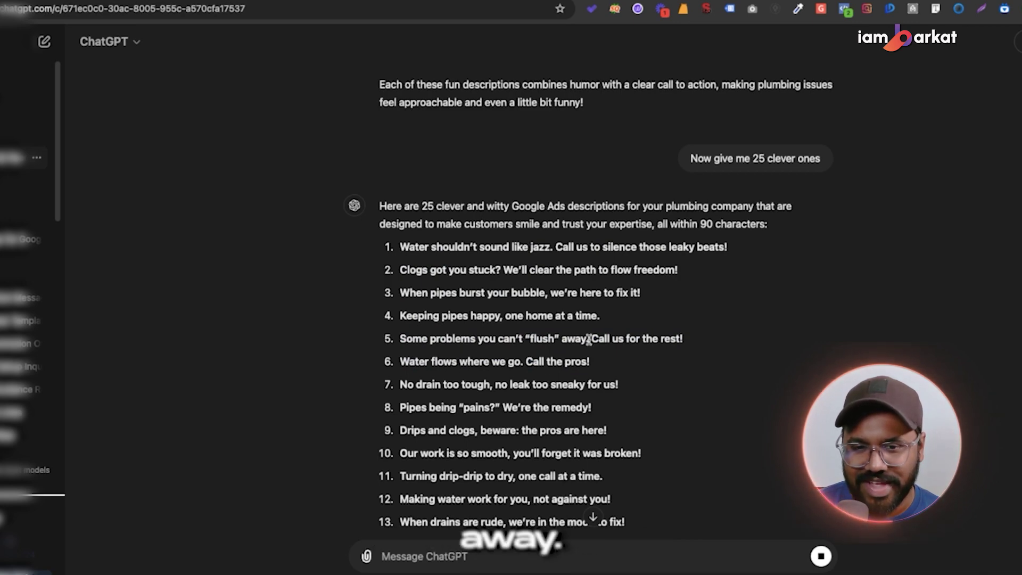
scroll(585, 347, down, 5)
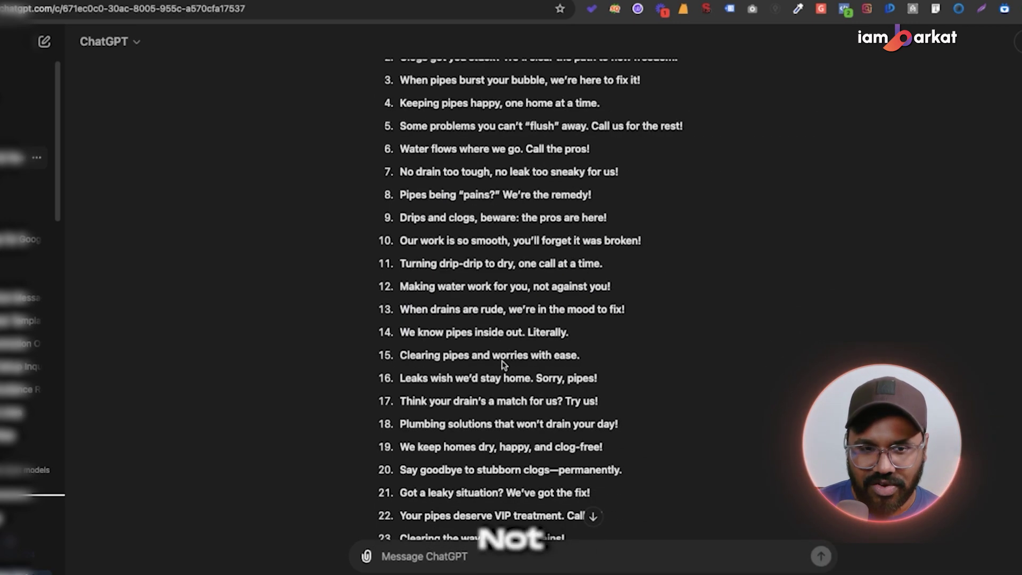
drag(397, 240, 581, 362)
scroll(374, 418, down, 3)
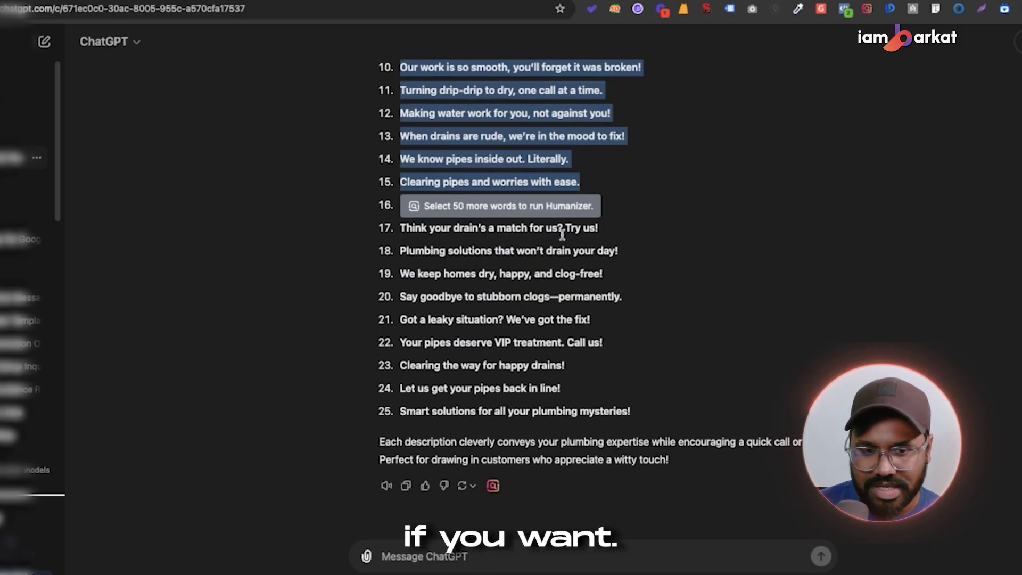